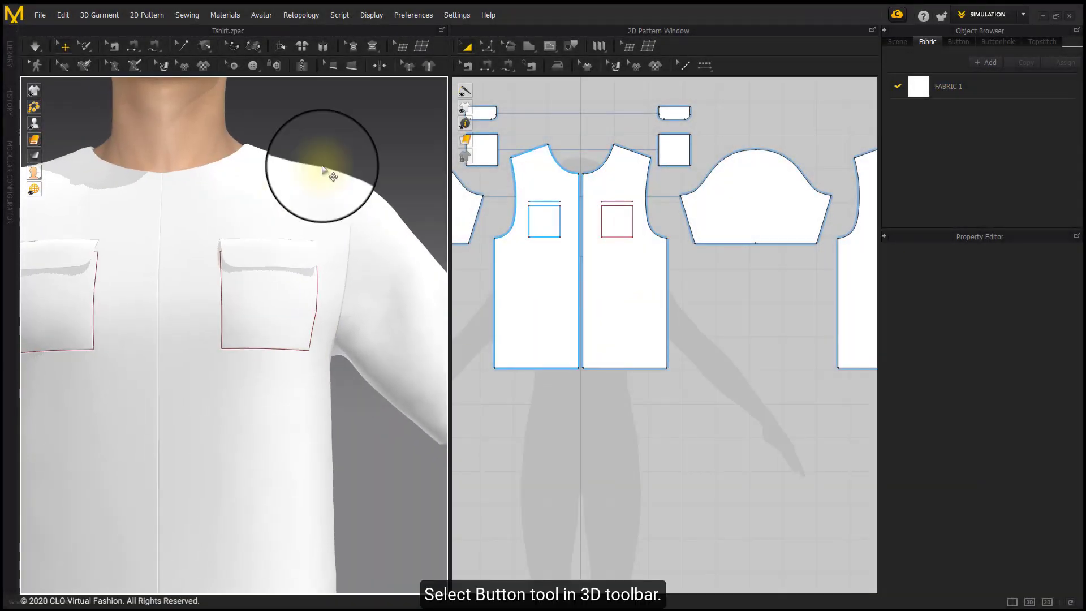
Place a button at the top centre of the chest pocket, framing the chest in 3D.
left_click(252, 67)
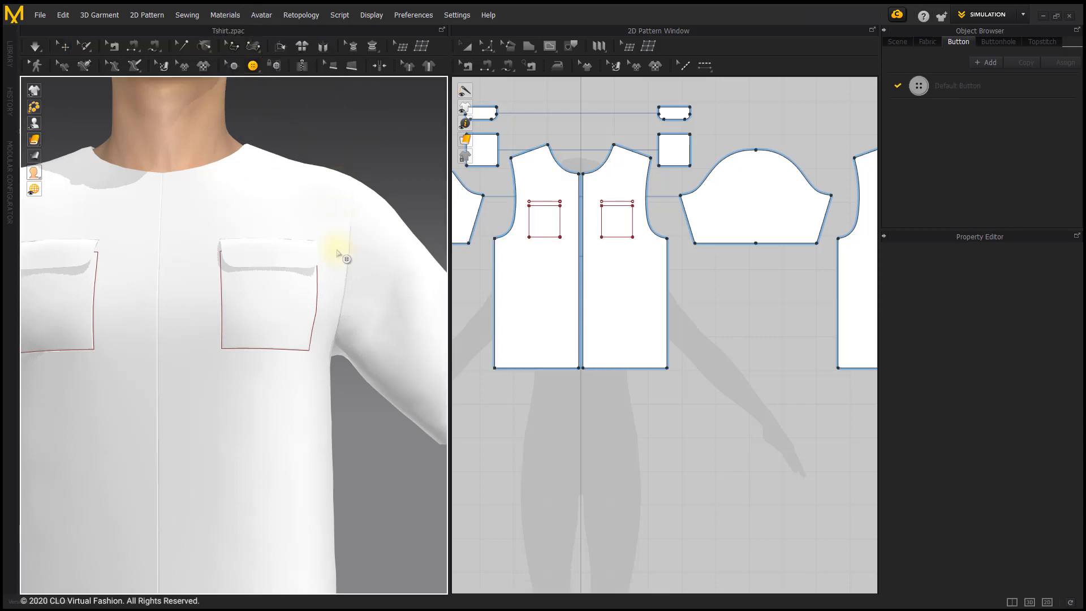
middle_click_drag(275, 254, 274, 300)
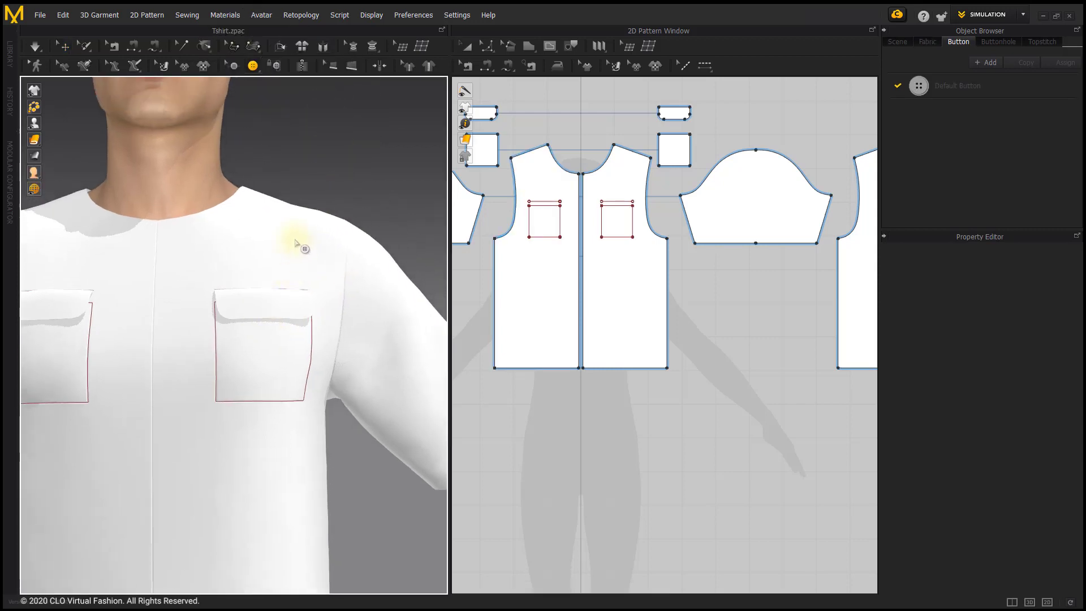
scroll(643, 250, "up", 10)
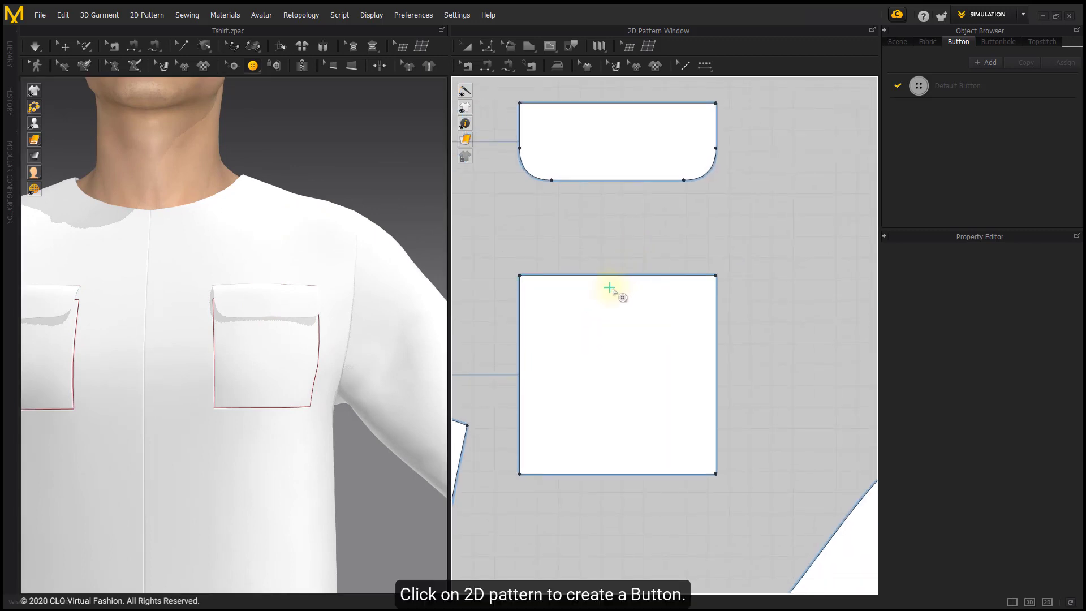
left_click(617, 289)
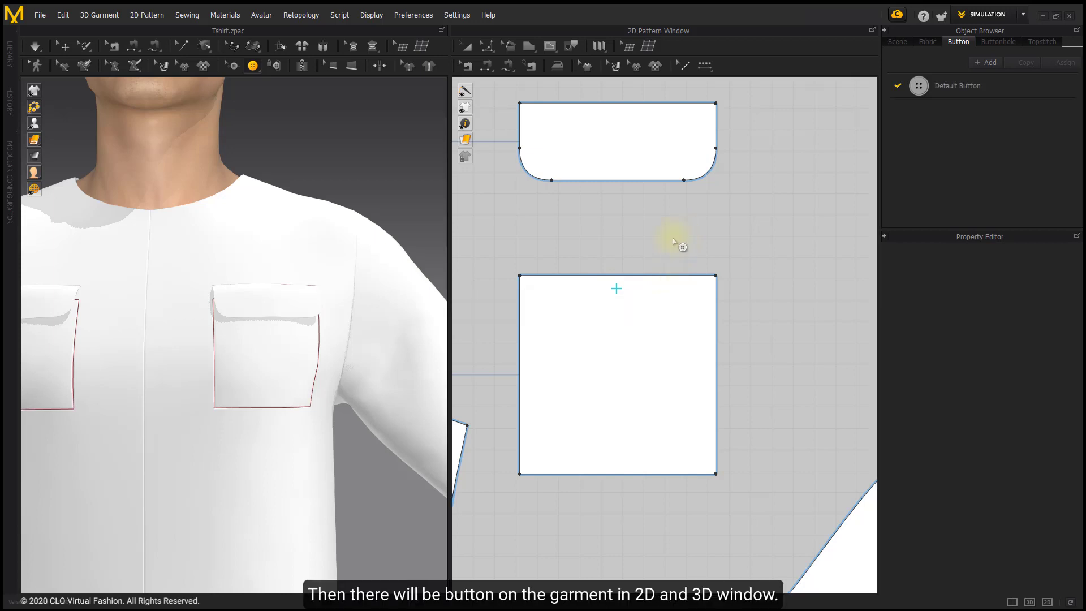
scroll(321, 295, "up", 2)
middle_click_drag(321, 295, 310, 308)
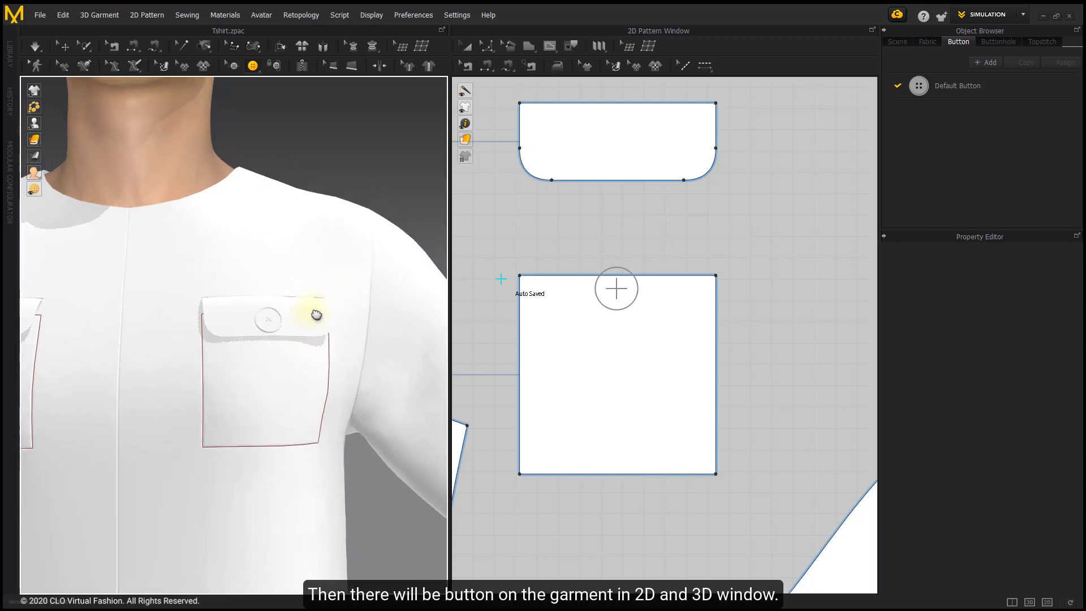
left_click(252, 66)
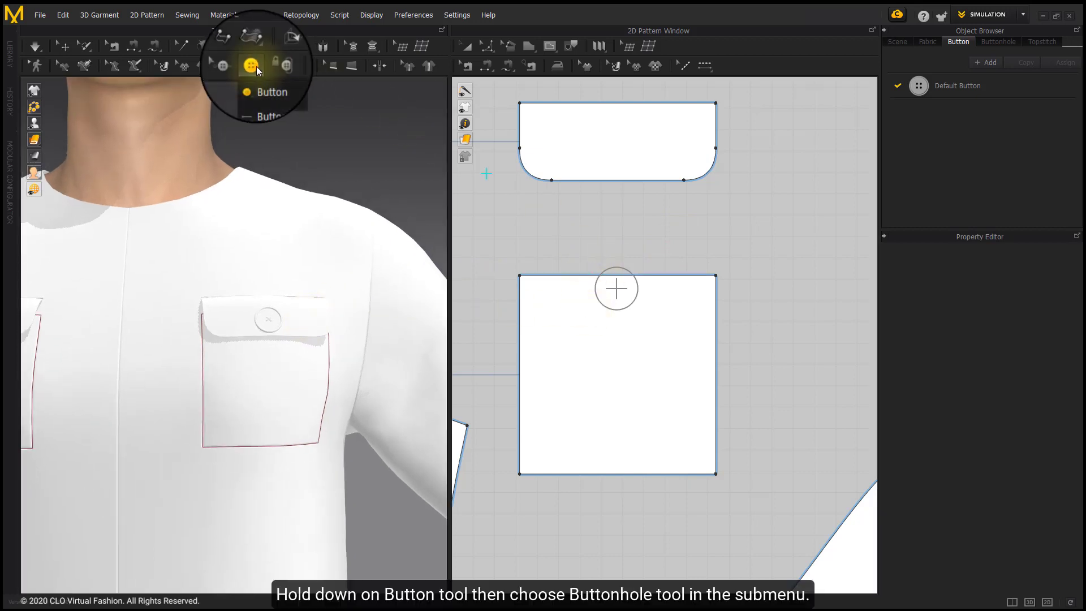
Add a buttonhole on the pocket flap piece, lined up with the pocket button.
left_click(257, 101)
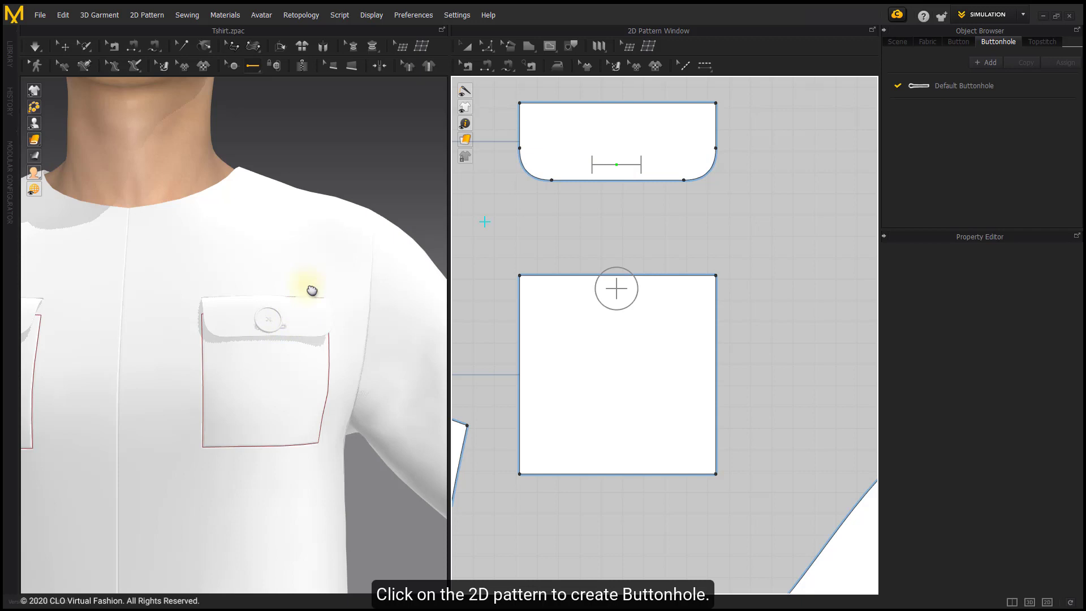
scroll(307, 286, "down", 4)
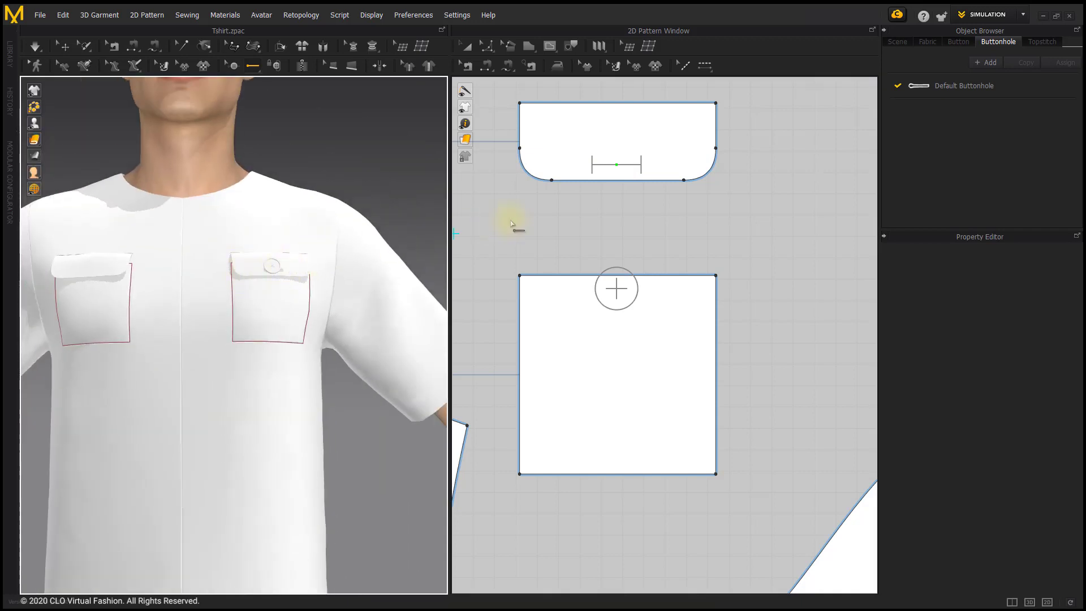
scroll(681, 206, "down", 8)
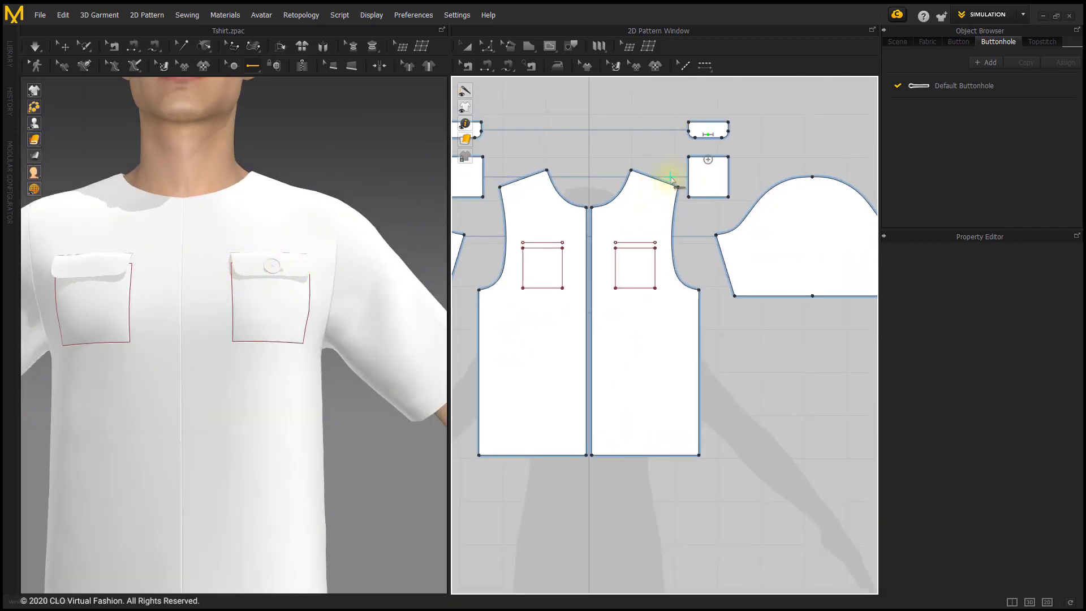
scroll(594, 232, "up", 3)
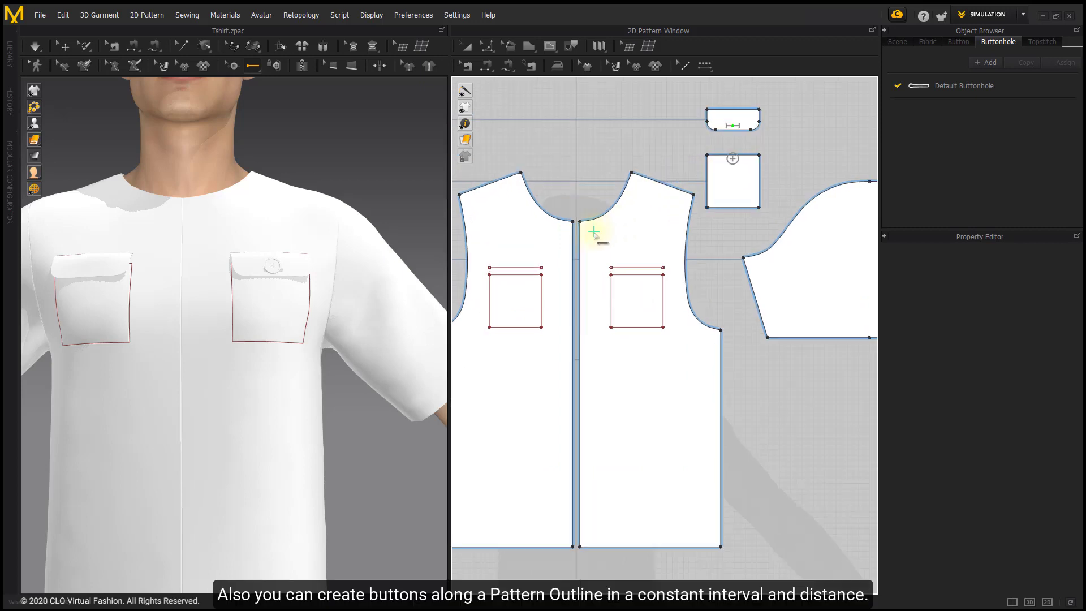
scroll(590, 233, "up", 2)
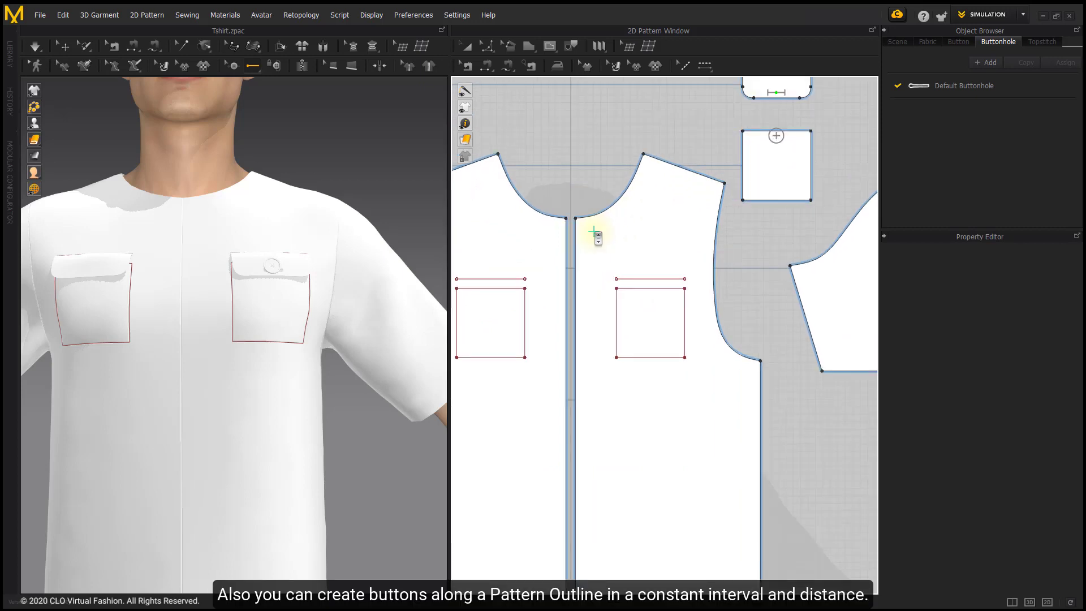
Back in Button mode, open the button-placement settings on the front neckline outline.
left_click(252, 72)
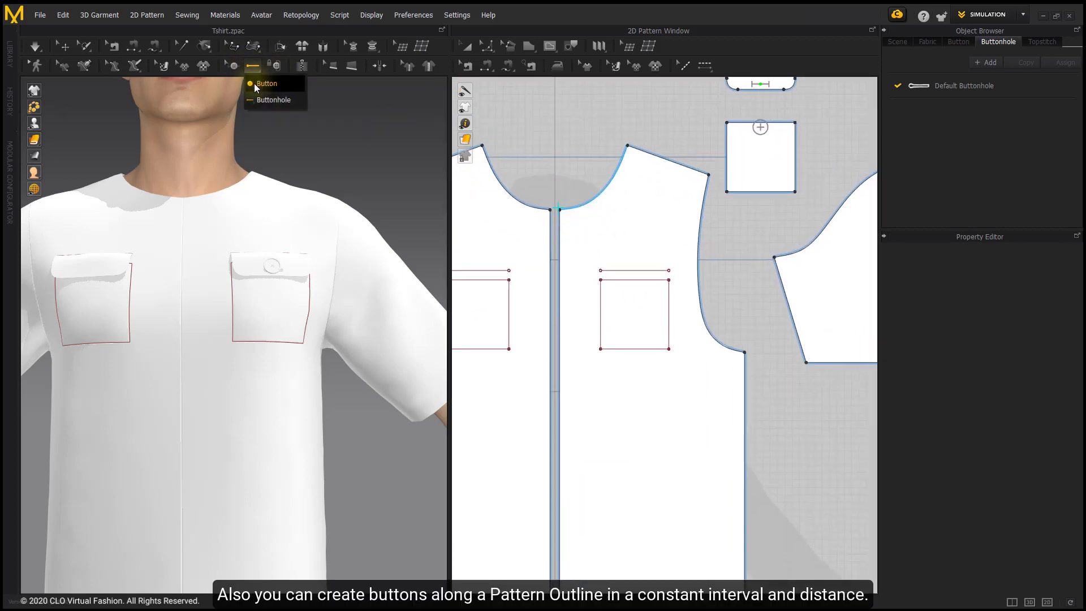
left_click(279, 86)
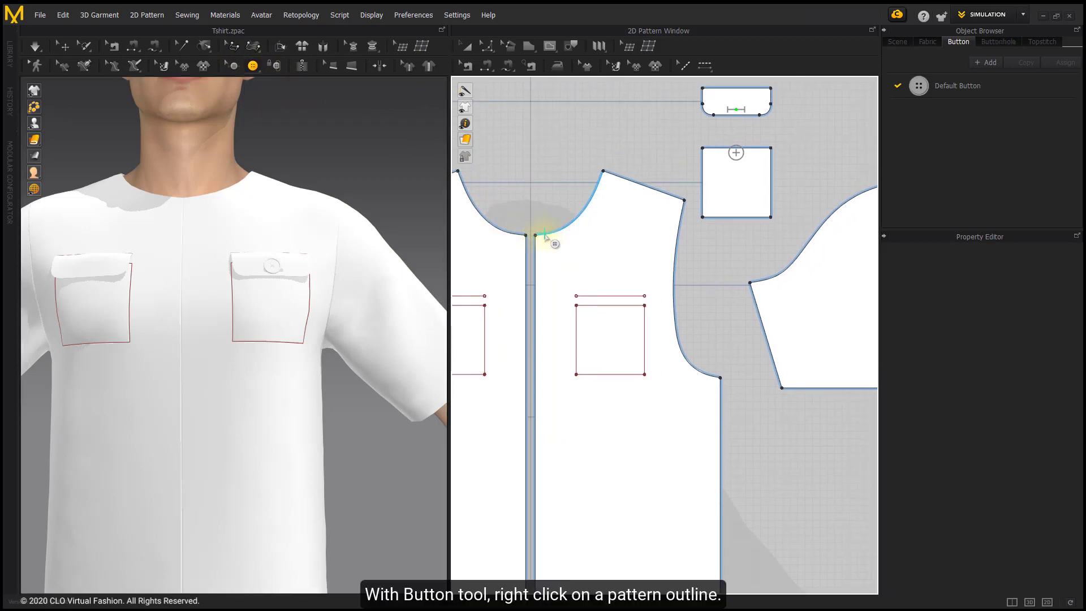
right_click(545, 235)
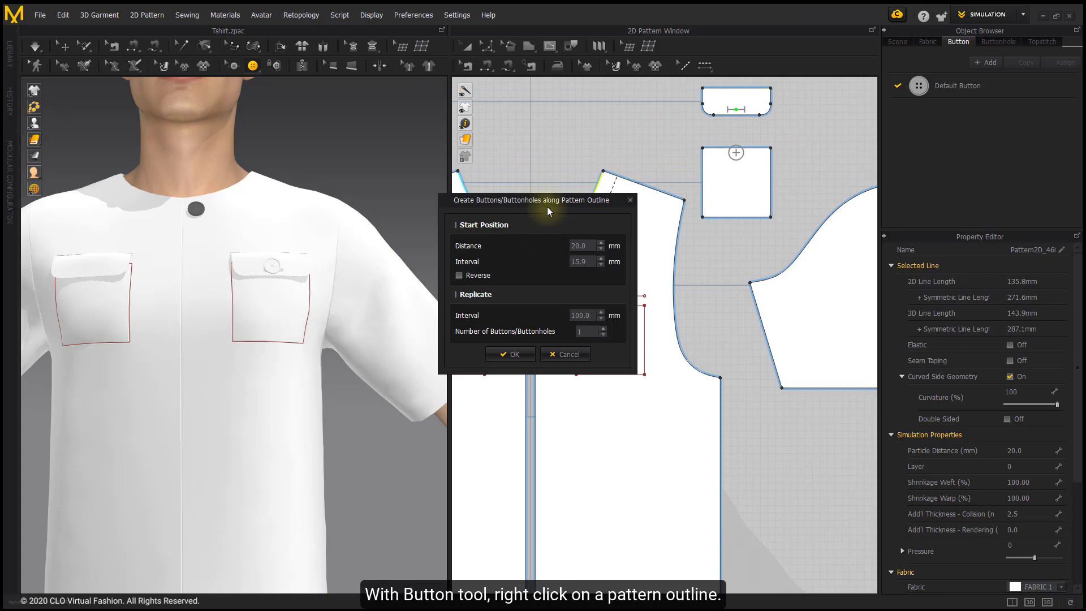
left_click_drag(561, 202, 409, 184)
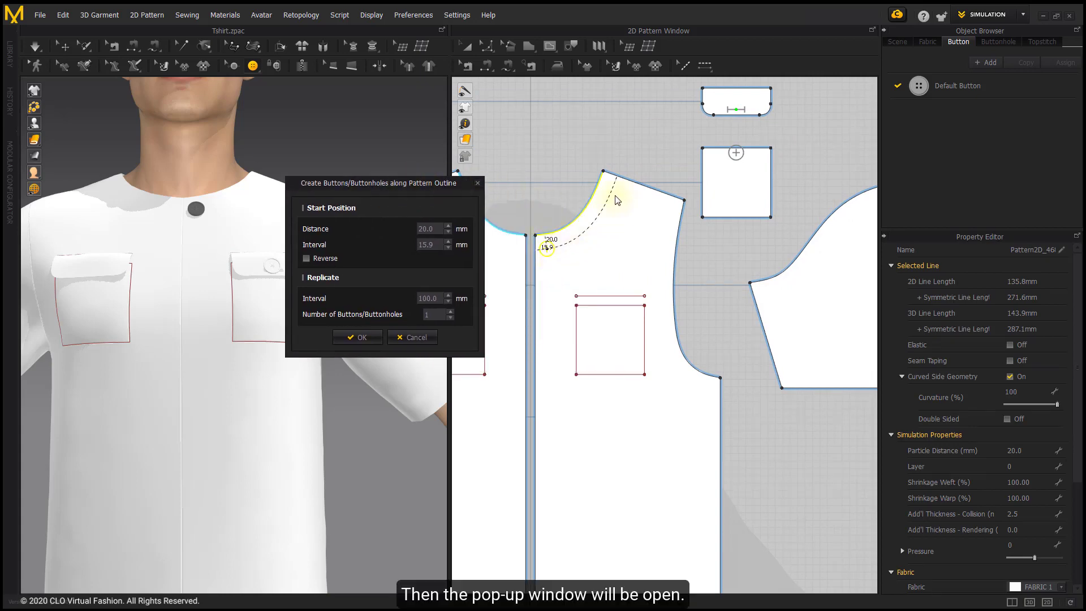
Set the start Distance to 25 mm and the Interval to 20.8 mm.
left_click(449, 225)
left_click(449, 225)
left_click(449, 225)
left_click(449, 225)
left_click(449, 225)
left_click(449, 241)
left_click(449, 241)
left_click(449, 241)
left_click(449, 240)
left_click(449, 241)
left_click(448, 241)
left_click(449, 241)
left_click(449, 241)
left_click(449, 240)
left_click(449, 241)
left_click(449, 241)
left_click(449, 241)
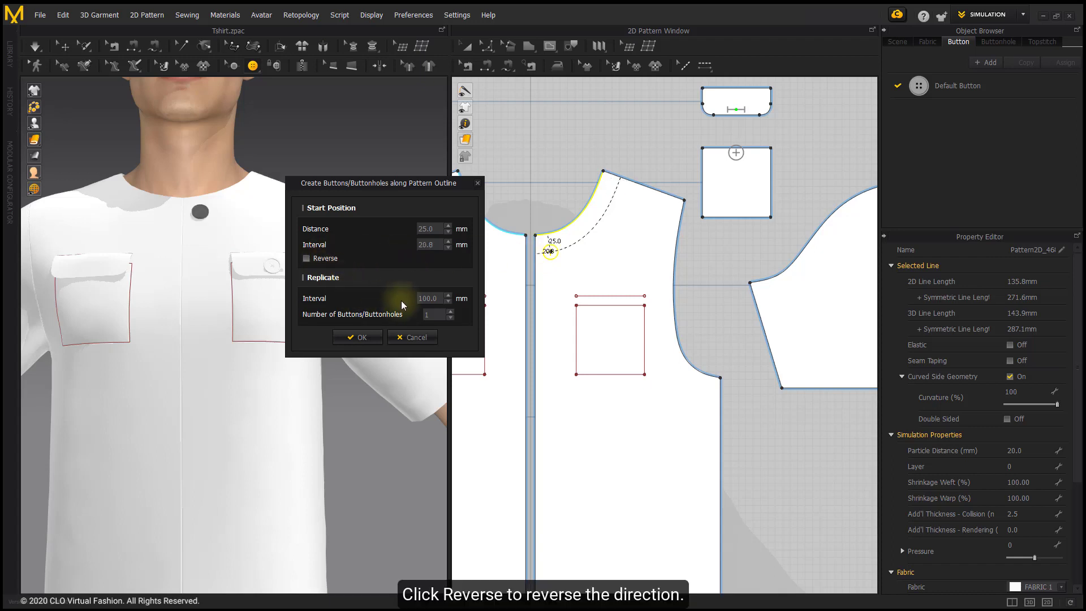
Make it 3 buttons with a 50 mm Replicate Interval and create them.
left_click(450, 312)
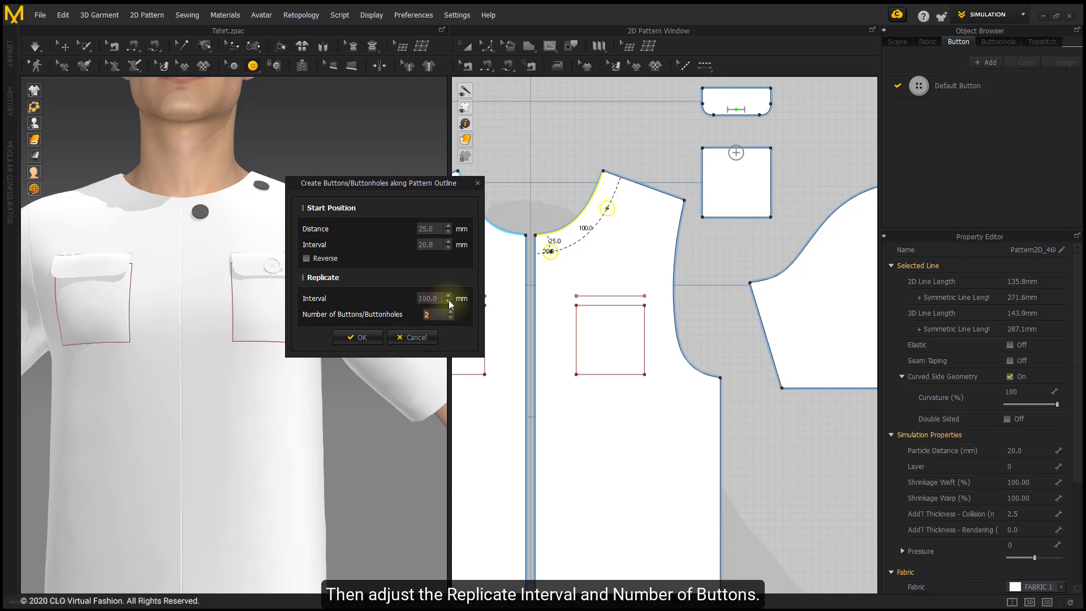
left_click(435, 298)
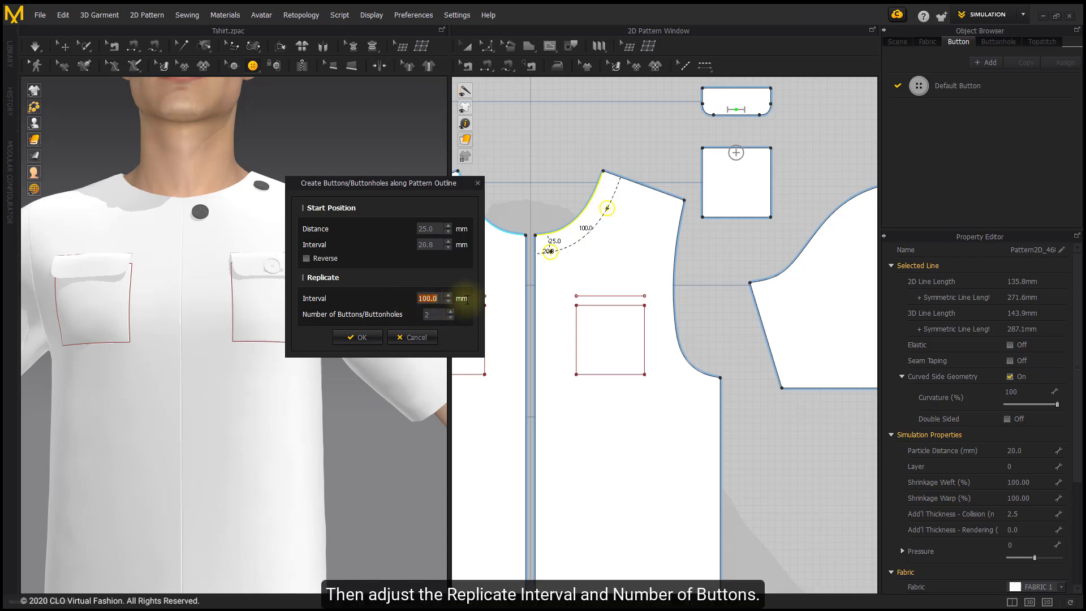
type("50")
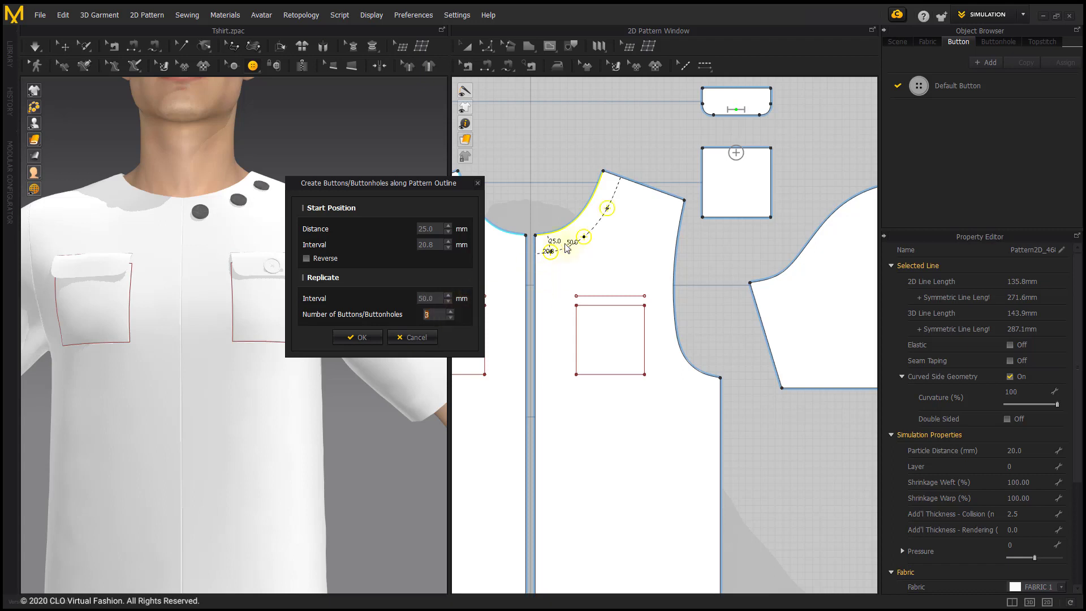
left_click(368, 337)
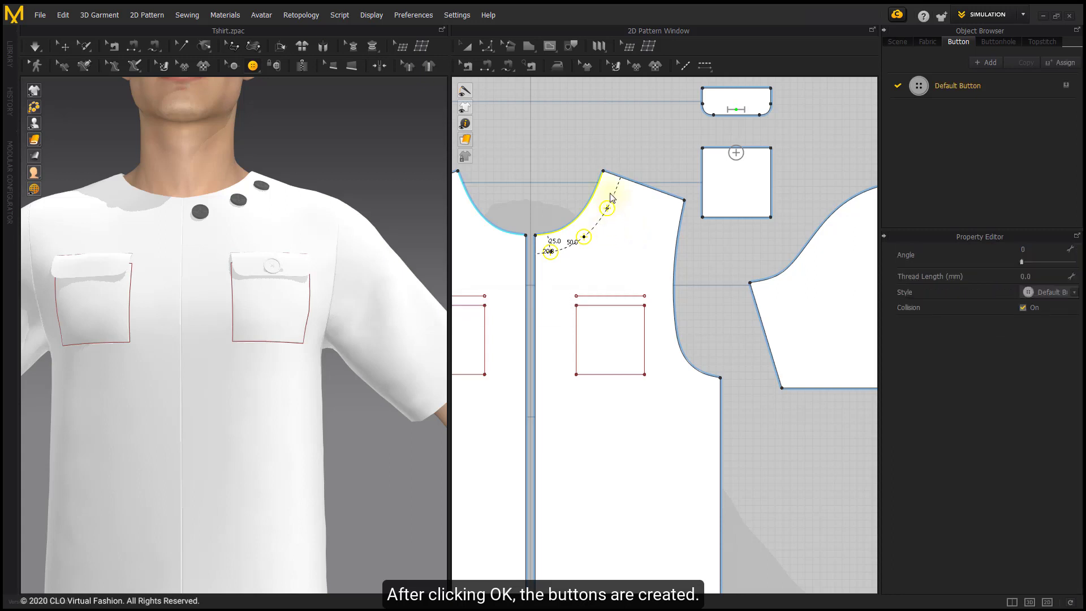
Copy the button below the neckline row and paste a copy beside it.
left_click(628, 145)
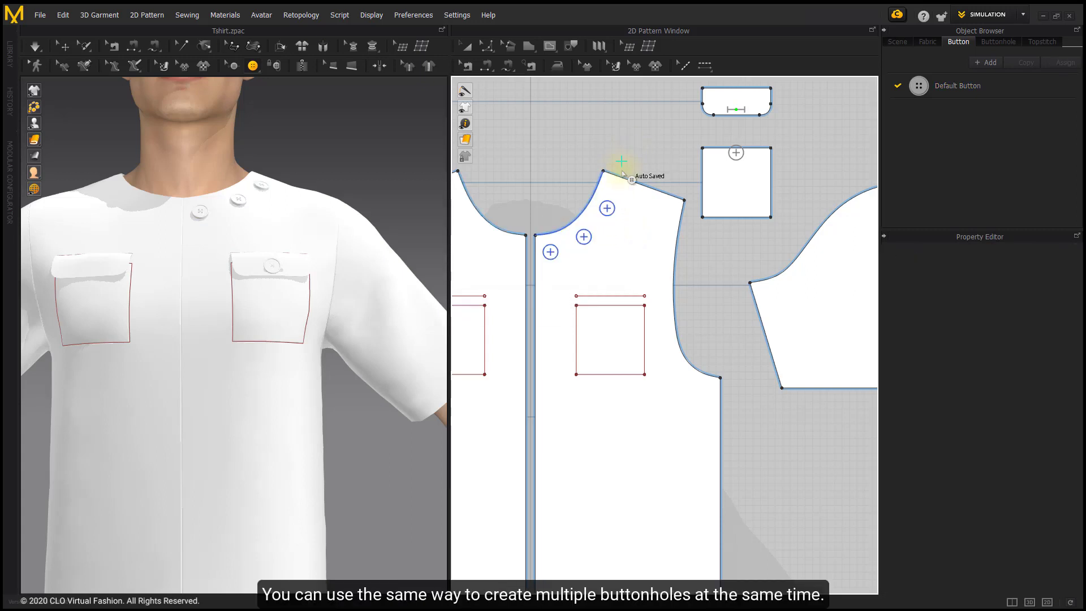
scroll(622, 173, "down", 3)
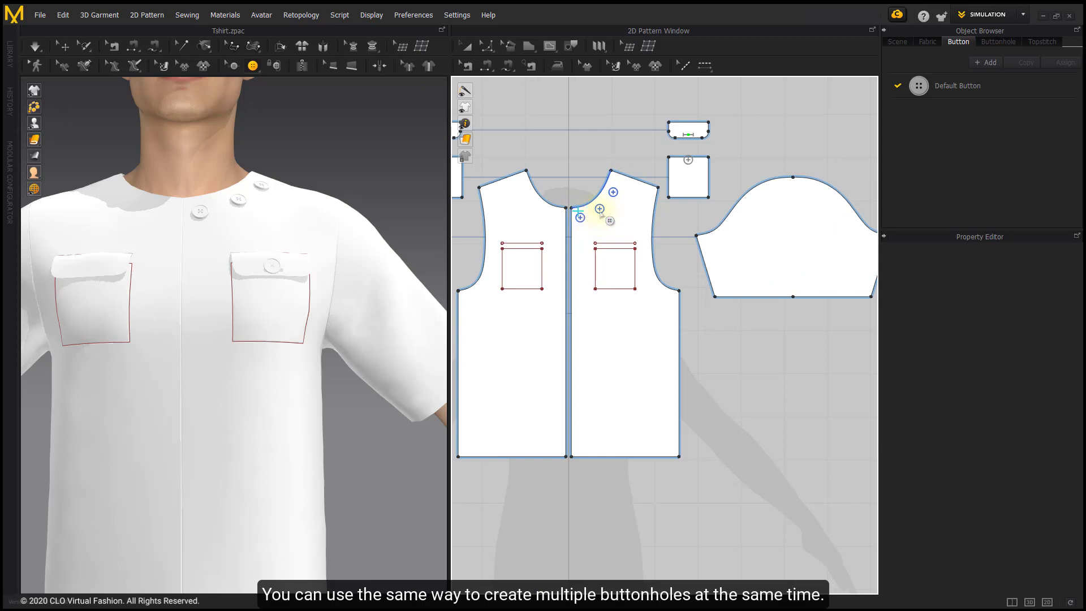
scroll(622, 176, "up", 2)
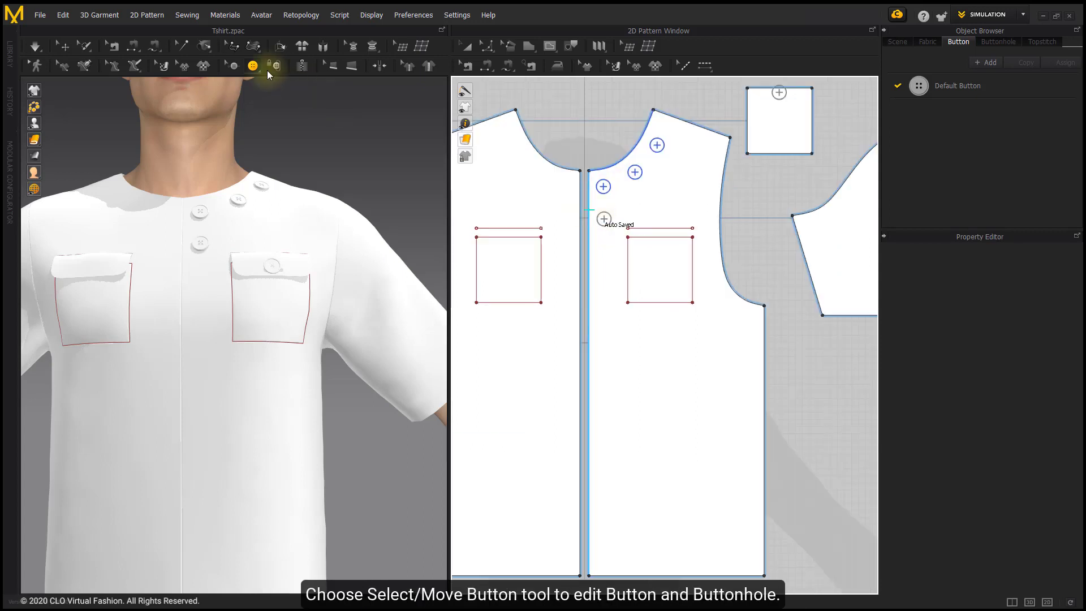
left_click(234, 66)
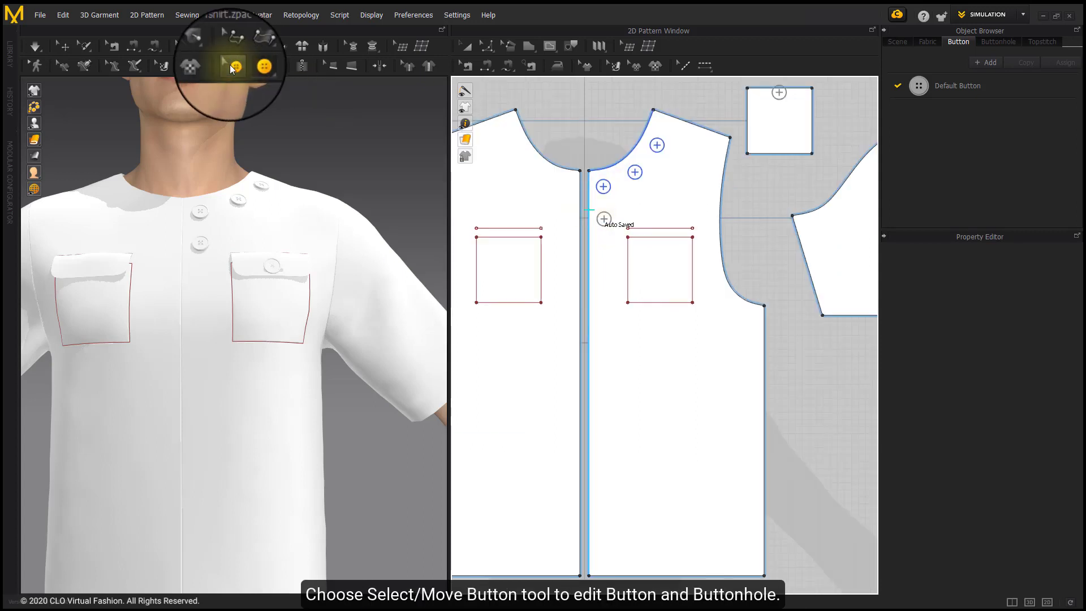
left_click(603, 220)
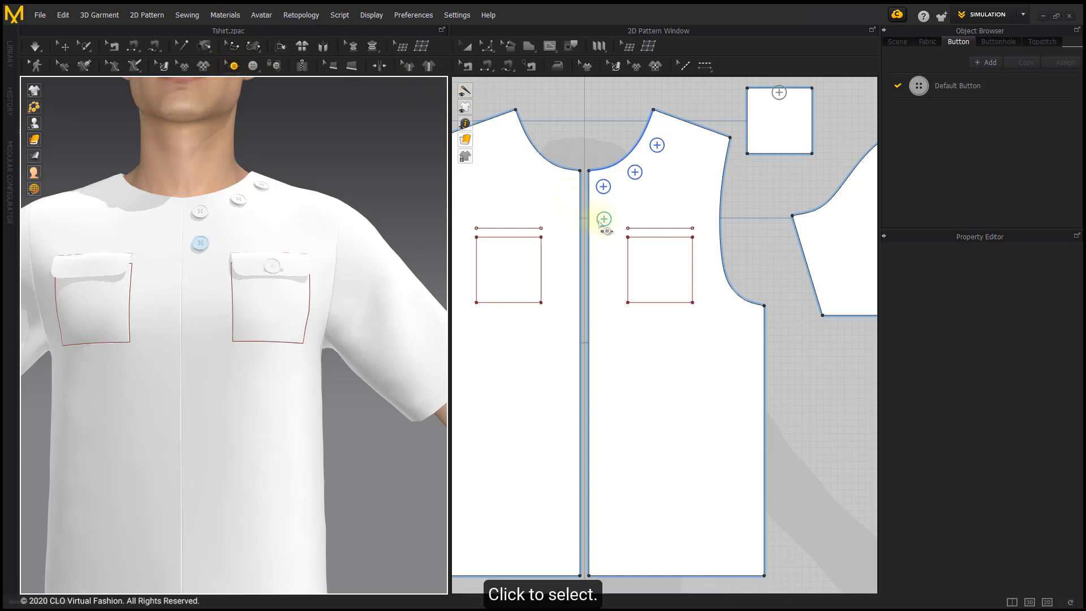
key("ctrl+v")
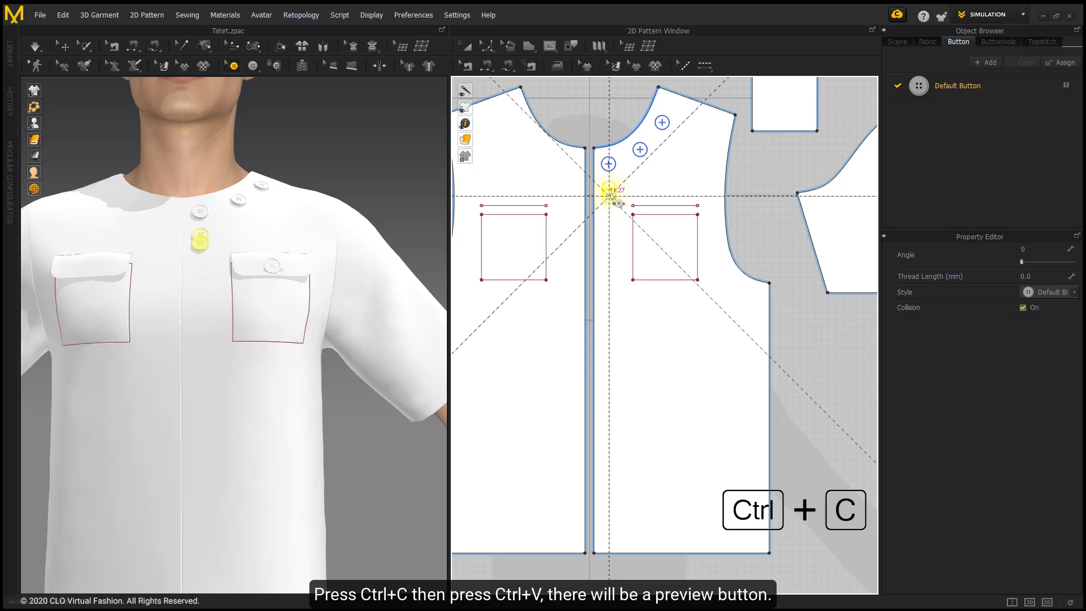
key("ctrl+v")
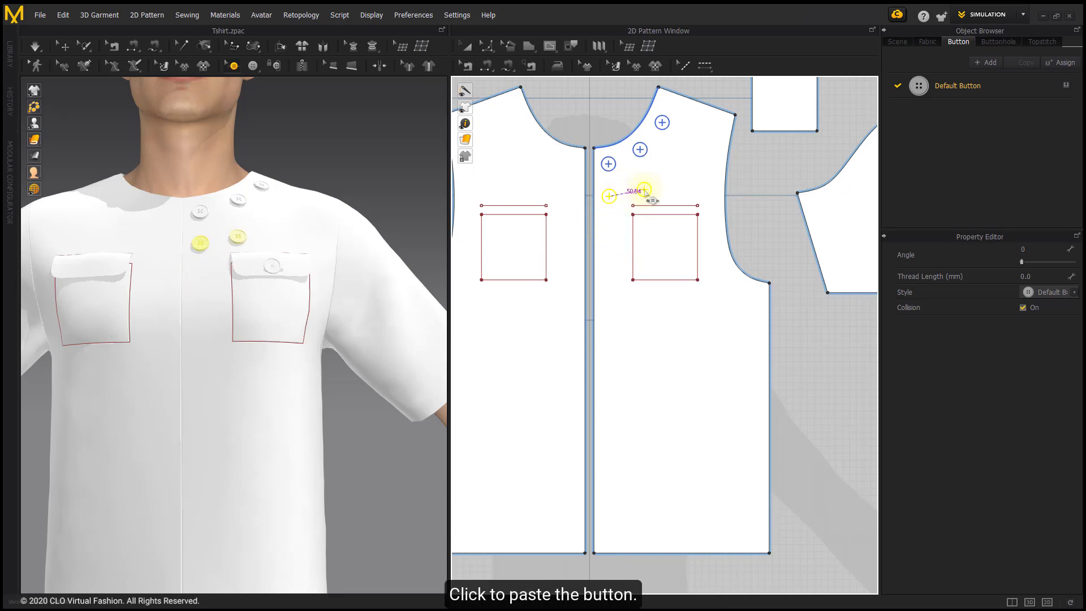
left_click(646, 193)
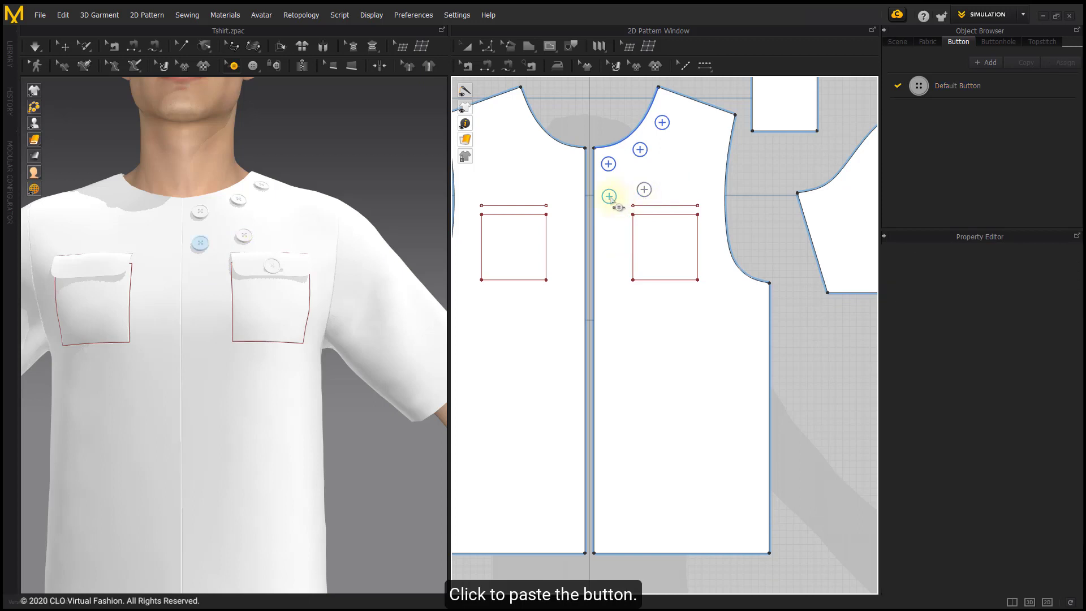
Shift-paste along the centre guideline as 4 buttons spaced 53.1 mm apart.
key("shift")
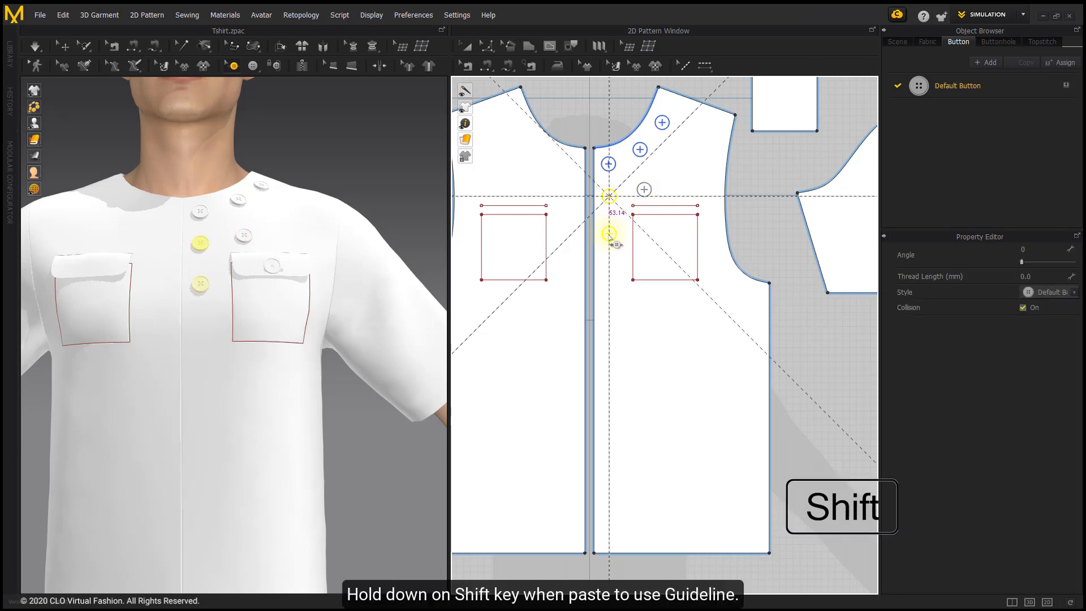
left_click(609, 233, "shift")
left_click_drag(599, 236, 479, 212)
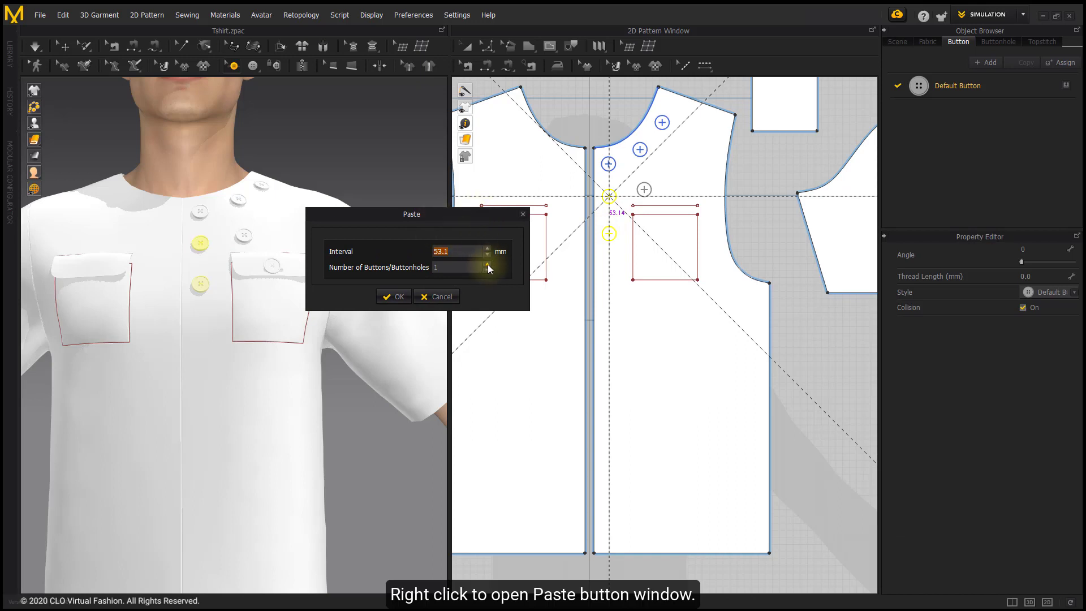
left_click(474, 247)
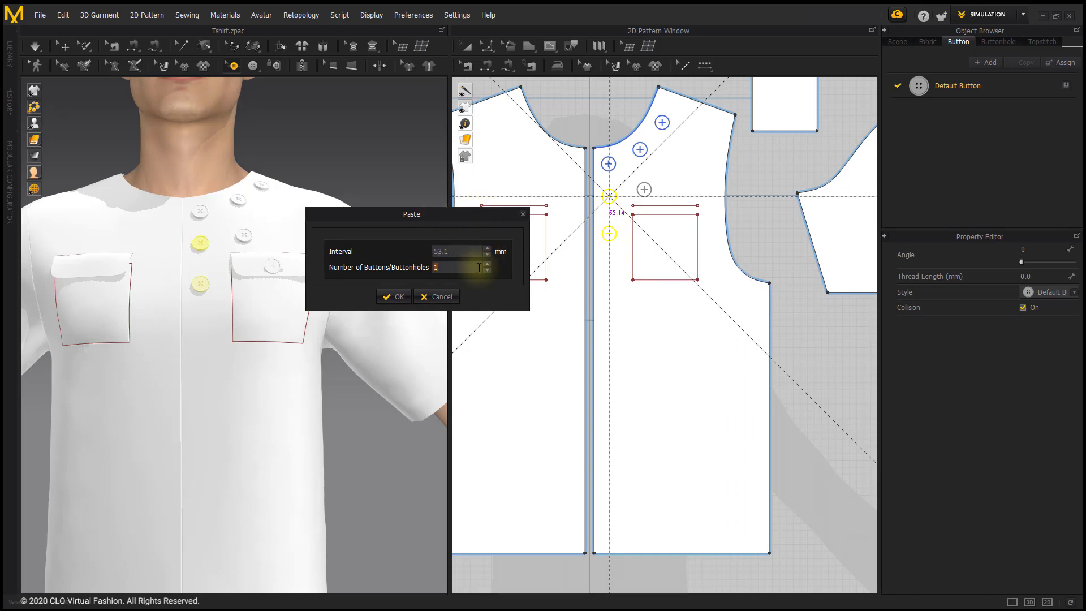
left_click(487, 264)
left_click(486, 264)
left_click(486, 264)
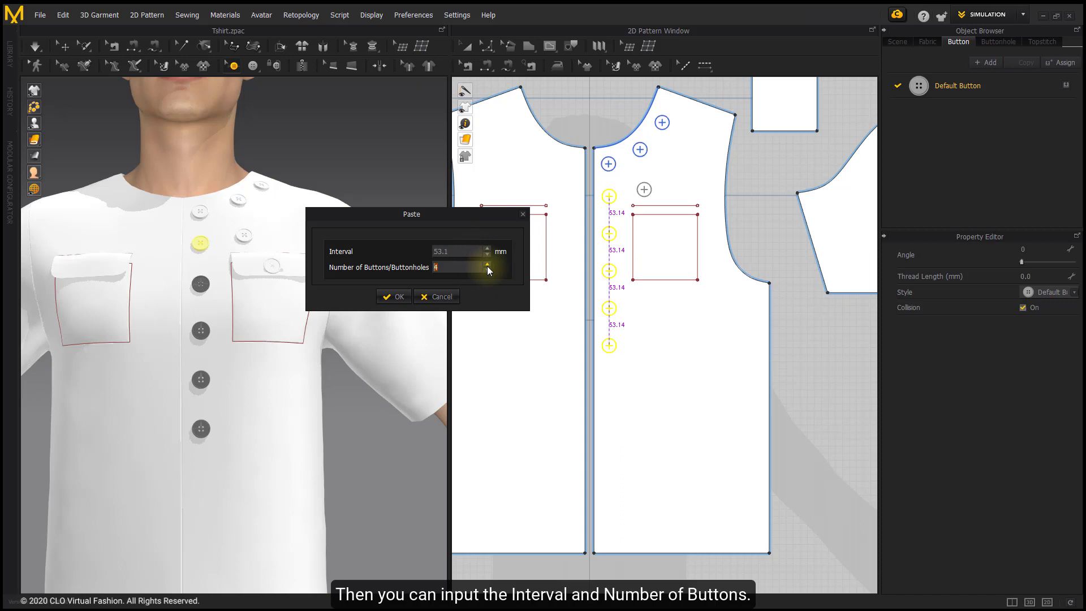
left_click(396, 296)
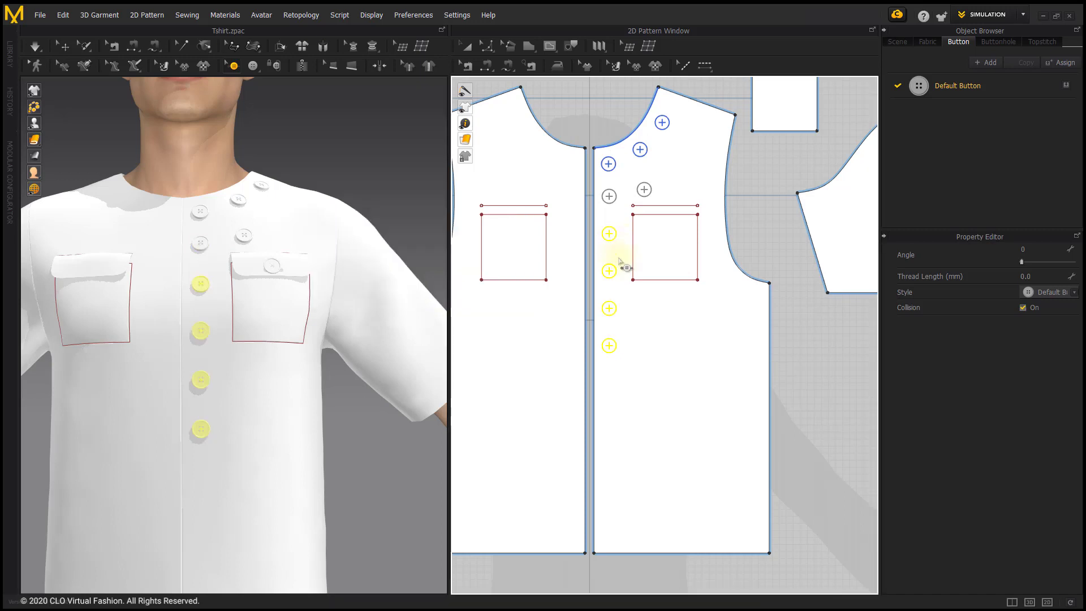
key("Escape")
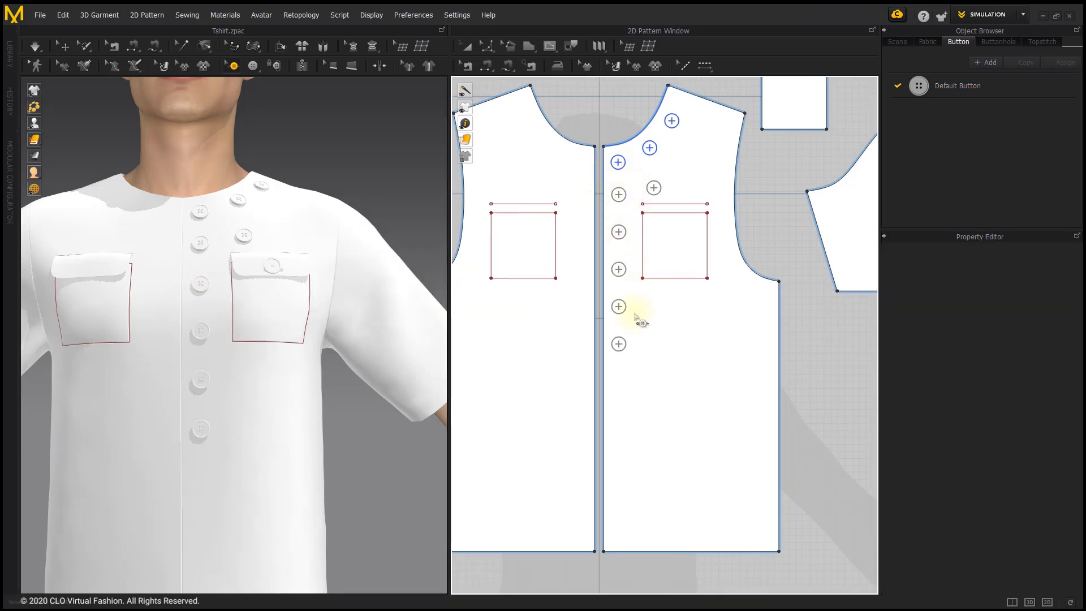
middle_click_drag(654, 310, 668, 311)
Duplicate the three neckline buttons onto the symmetric front pattern piece.
scroll(667, 310, "down", 2)
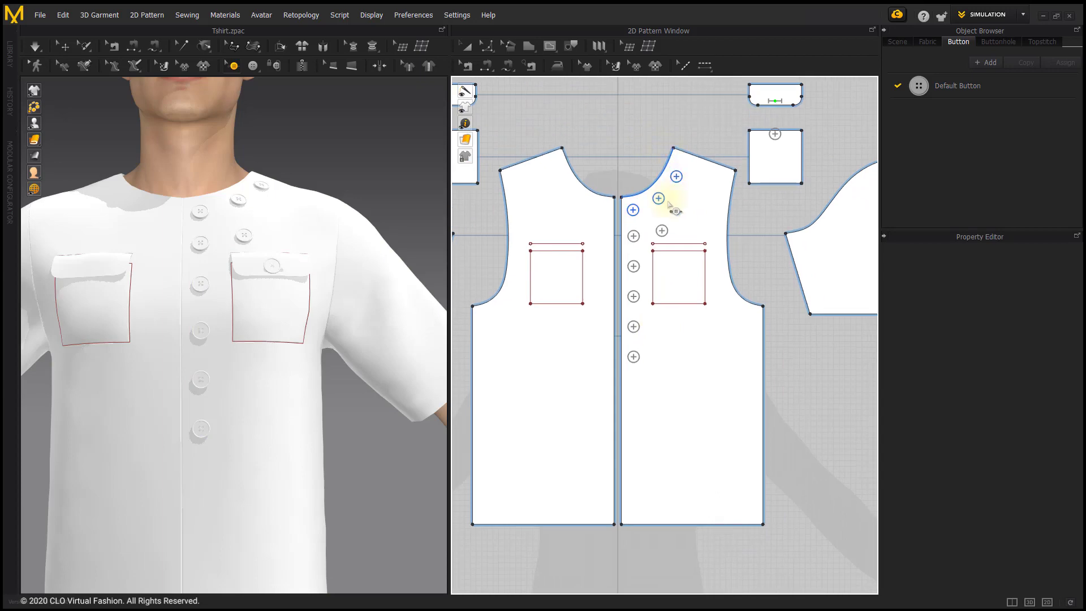
left_click(639, 198)
right_click(639, 198)
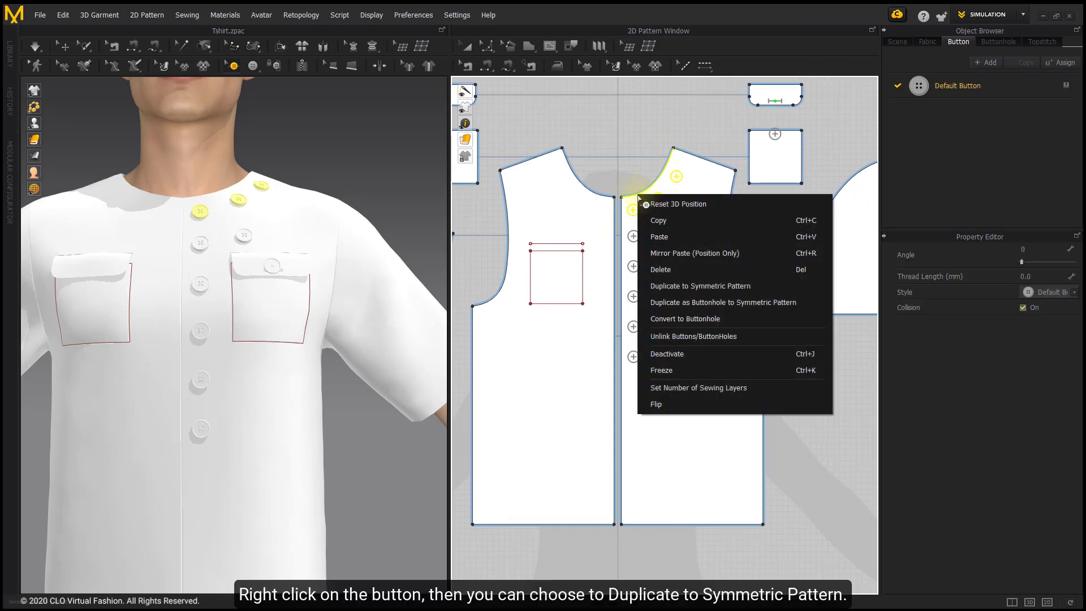
left_click(731, 288)
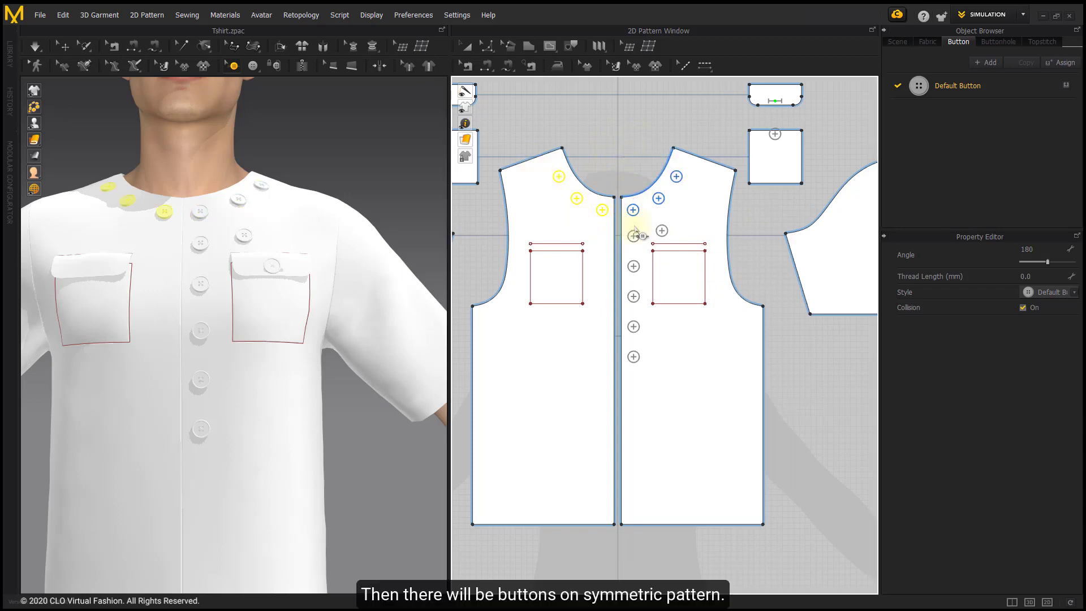
left_click(622, 155)
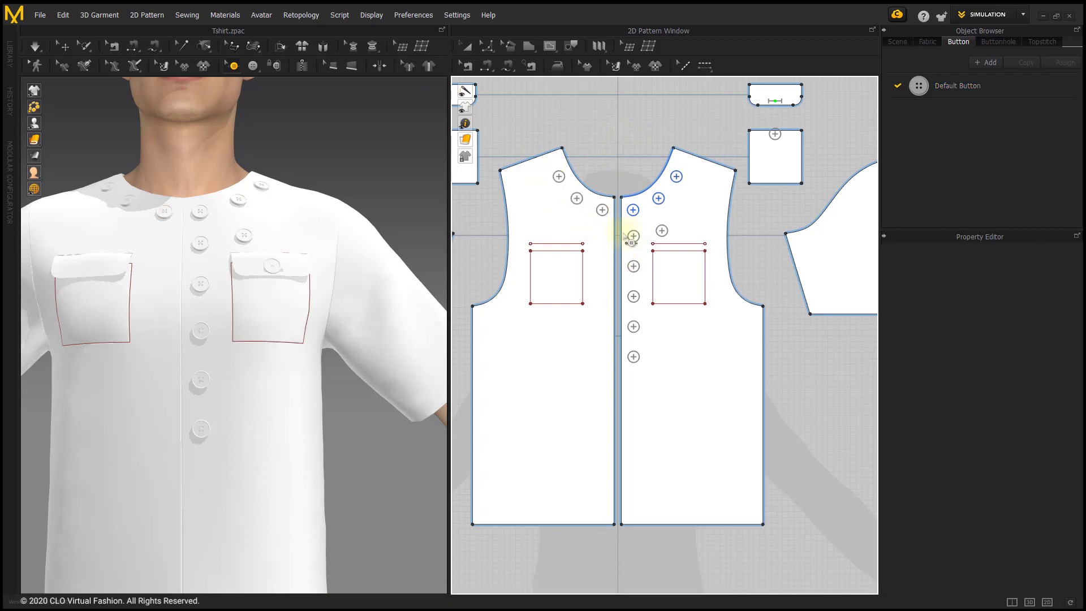
middle_click_drag(626, 238, 624, 198)
left_click_drag(622, 184, 644, 347)
Duplicate the five placket buttons as buttonholes onto the opposite front piece.
right_click(633, 320)
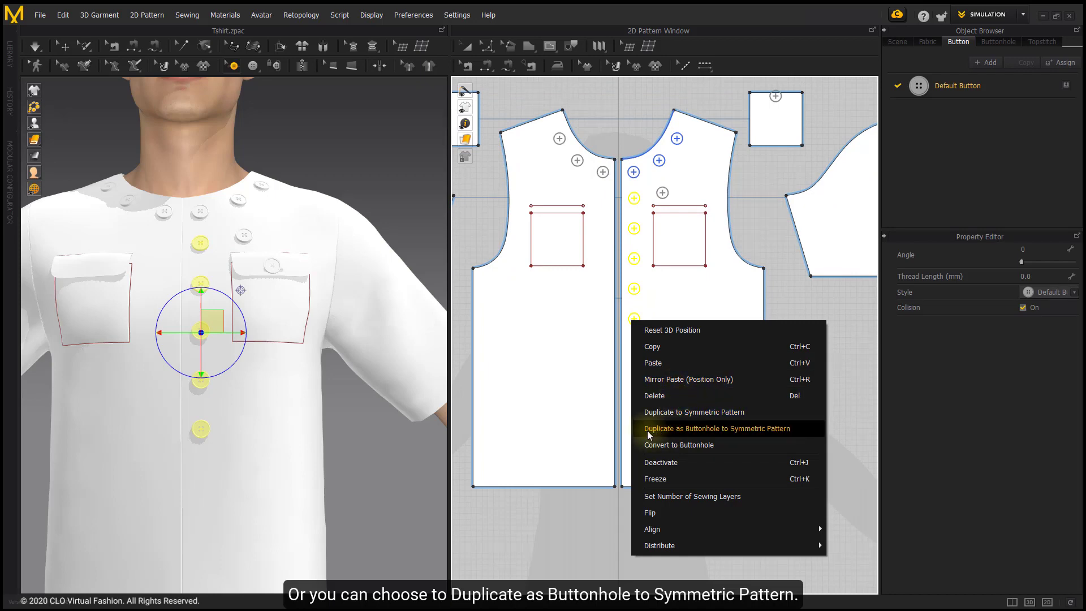
left_click(735, 430)
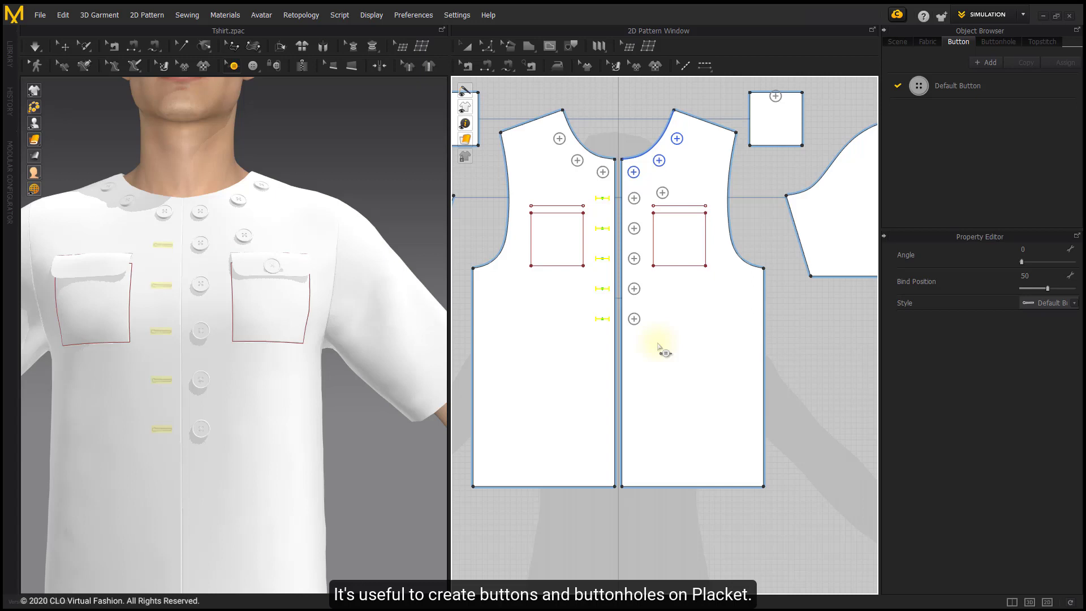
key("Escape")
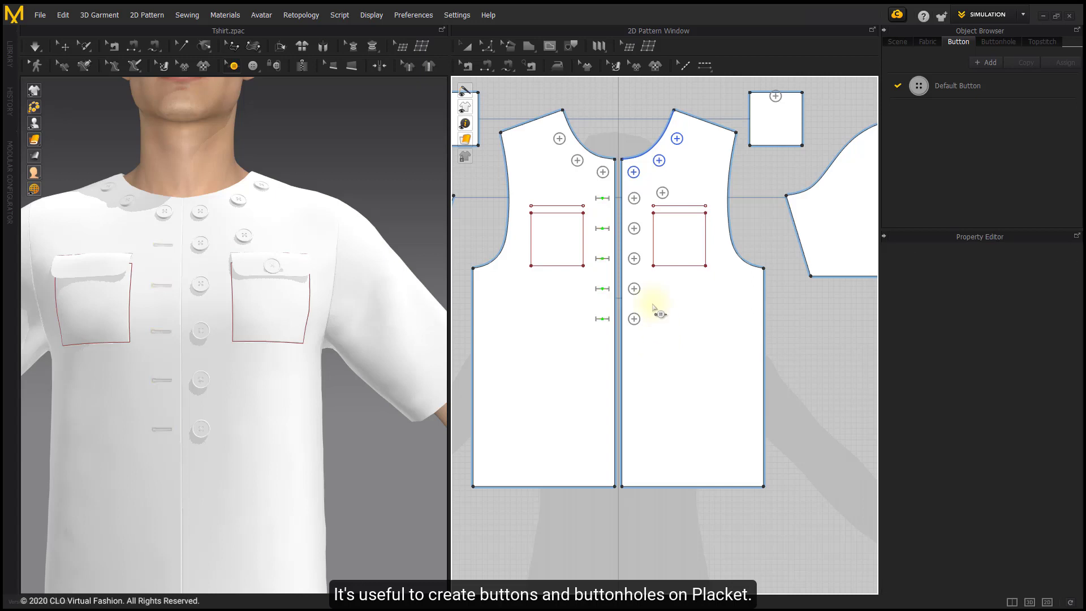
Convert the five mirrored buttonholes on the left placket into buttons.
left_click_drag(588, 182, 604, 323)
right_click(604, 324)
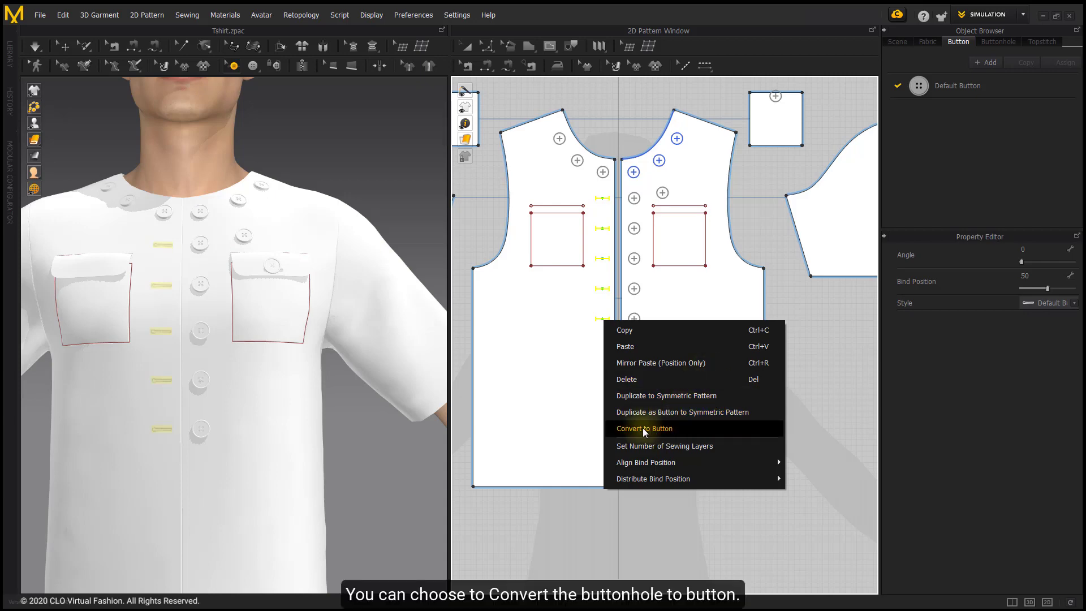
left_click(563, 349)
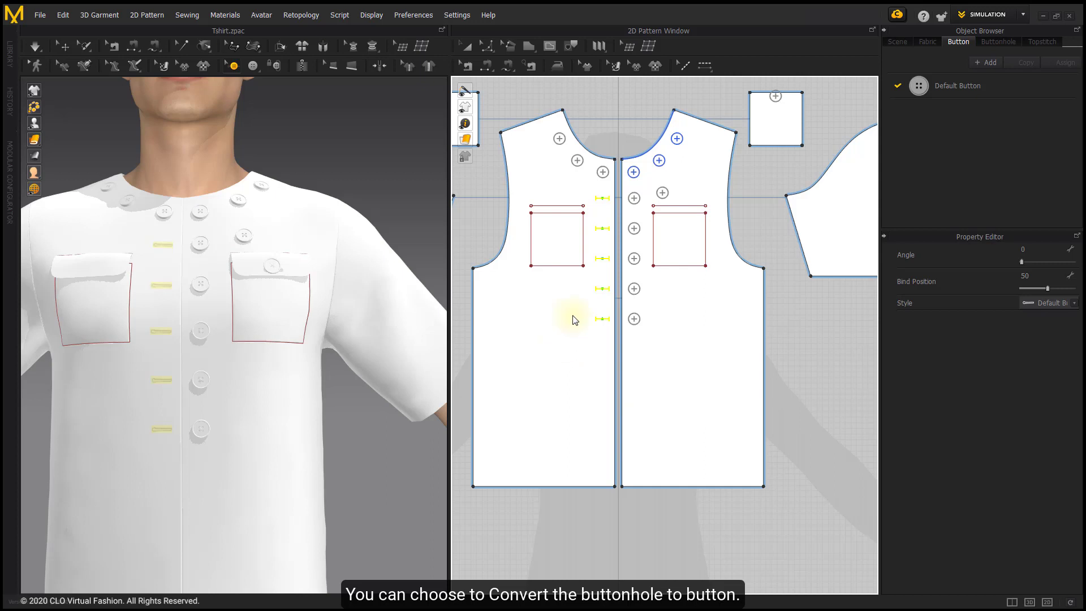
left_click(598, 209)
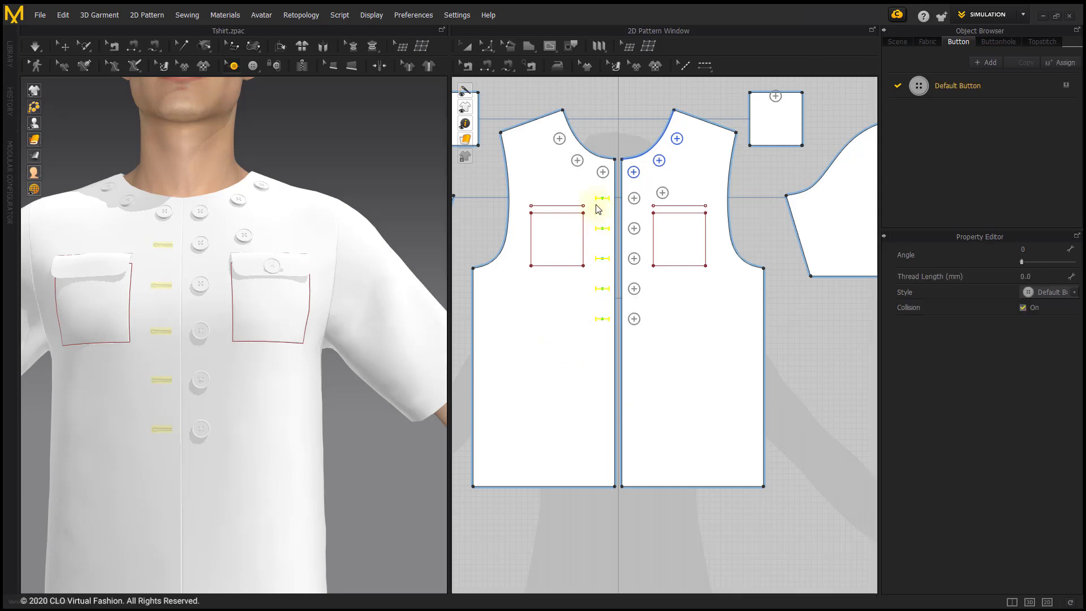
left_click(633, 196)
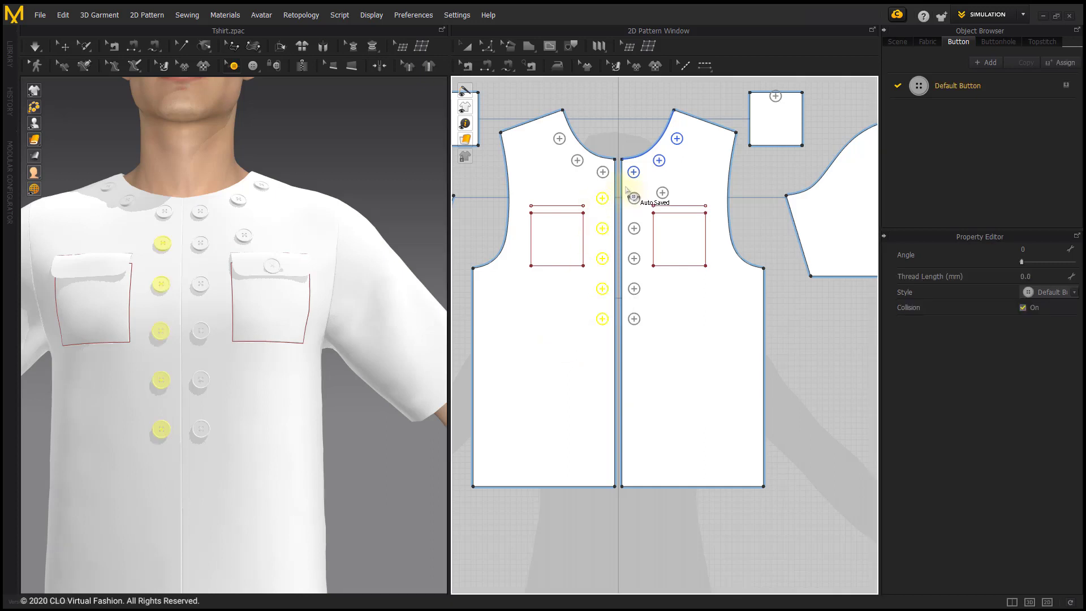
left_click(636, 320)
Review the right-click options, including Mirror Paste (Position Only), for the five right-front buttons.
right_click(637, 319)
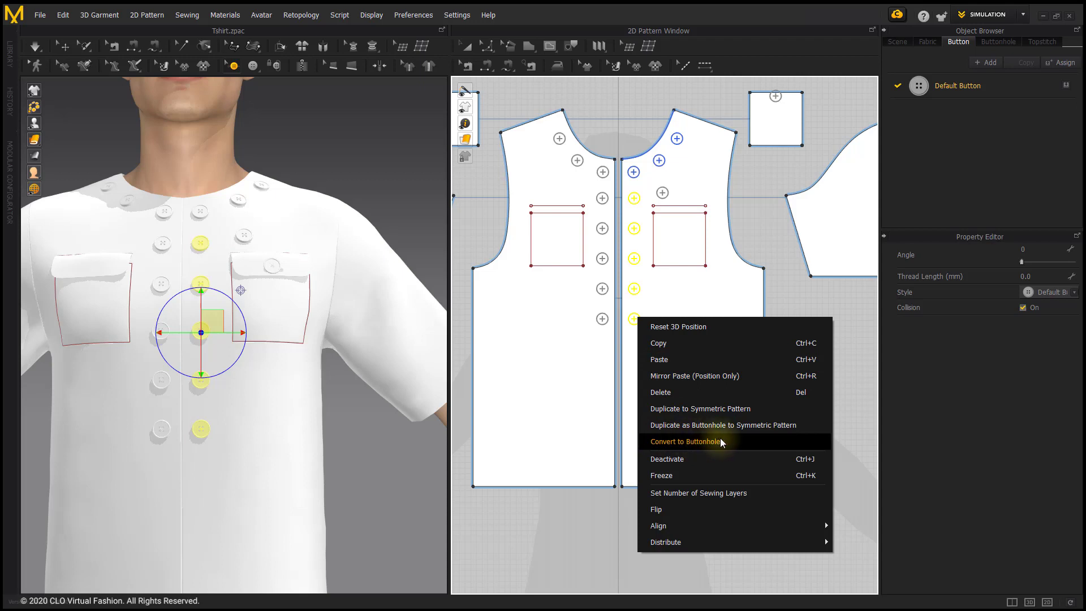
left_click(794, 243)
middle_click_drag(650, 346, 655, 322)
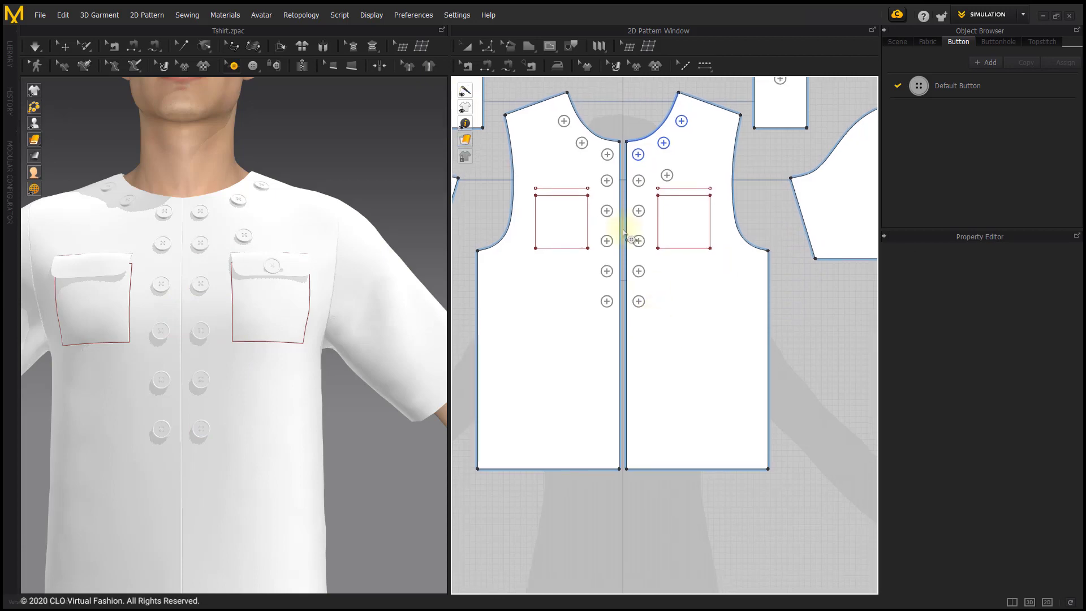
left_click_drag(634, 172, 655, 326)
right_click(639, 301)
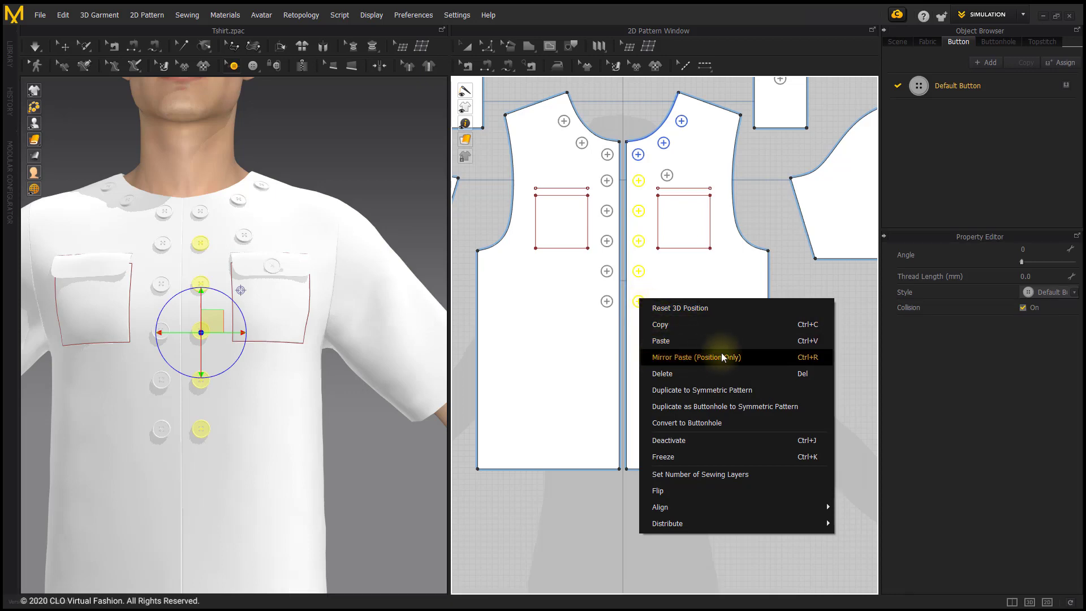
left_click(580, 351)
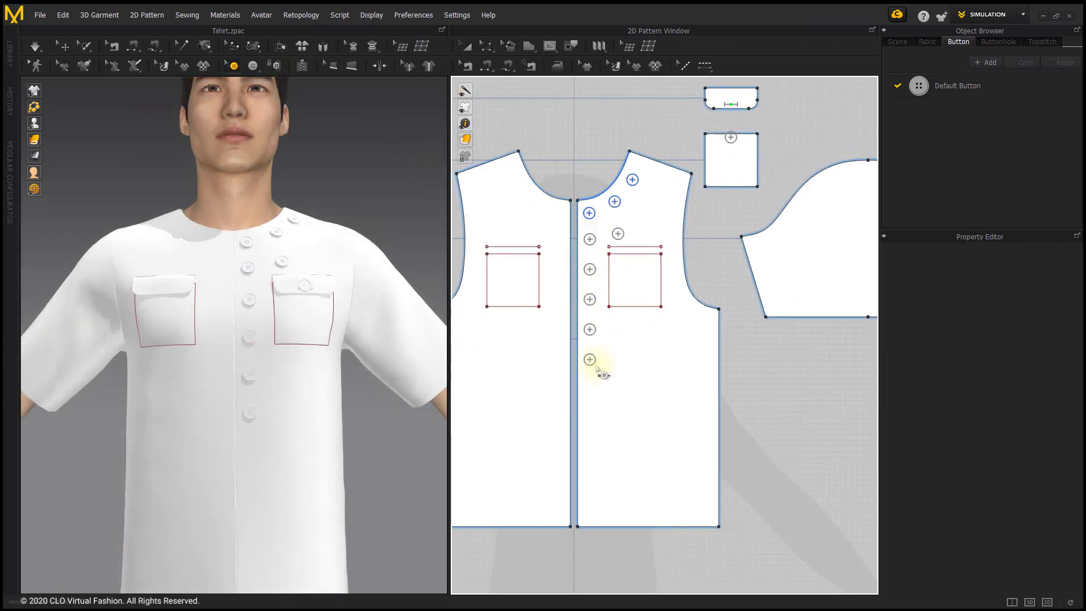
Drag the lower placket buttons down, moving one exactly 53 mm, then shift the neckline buttons.
left_click(594, 385)
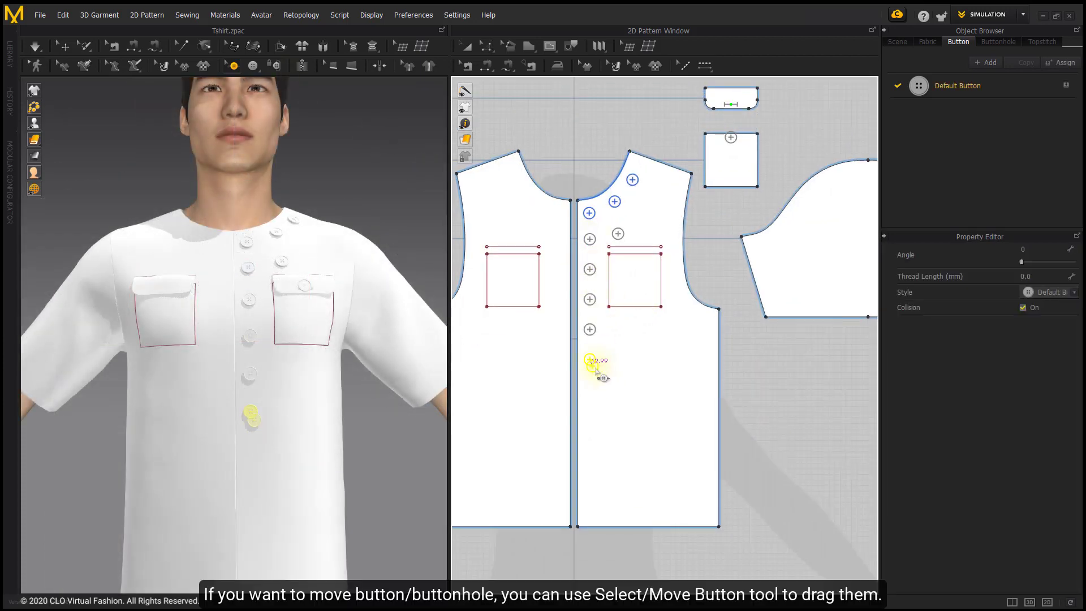
left_click_drag(608, 389, 618, 392)
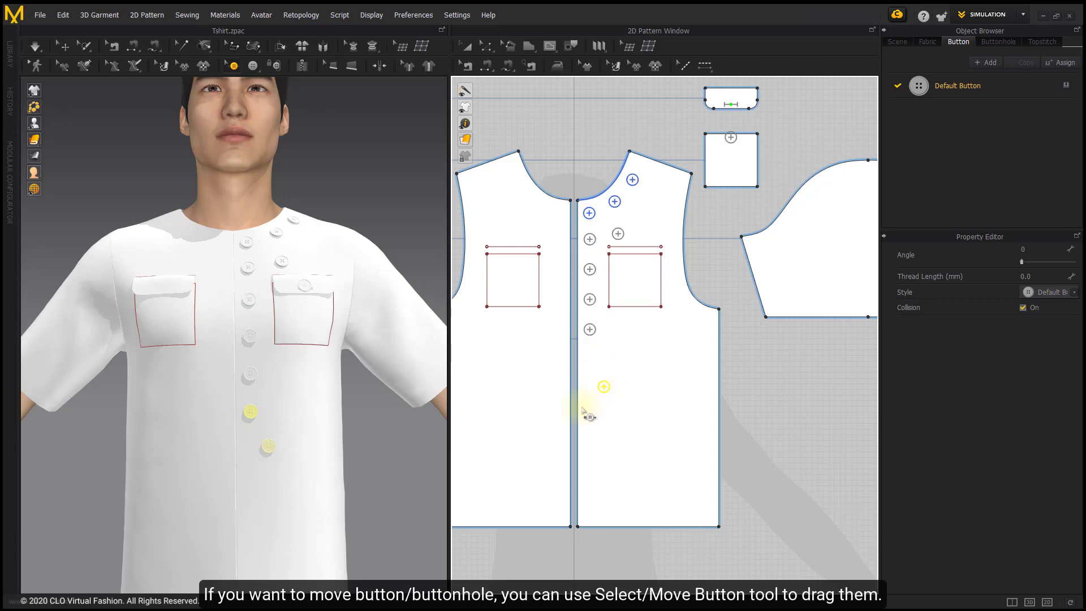
mouse_move(593, 337)
left_mouse_down()
mouse_move(596, 371)
mouse_move(588, 337)
left_mouse_up()
right_click(588, 337)
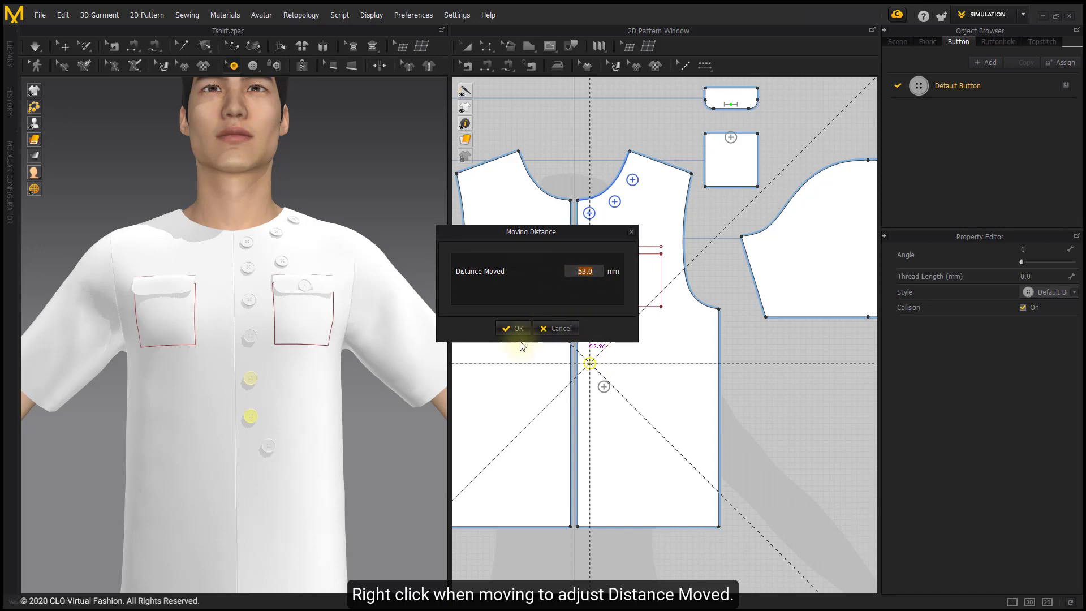
left_click(511, 328)
left_click(651, 346)
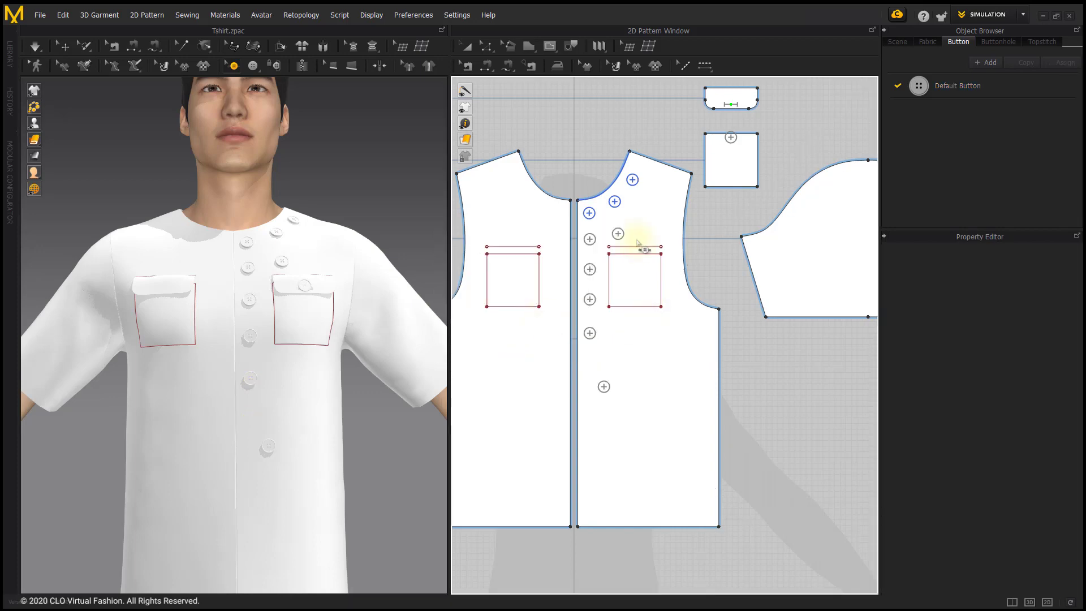
scroll(628, 263, "up", 5)
left_click_drag(568, 302, 591, 303)
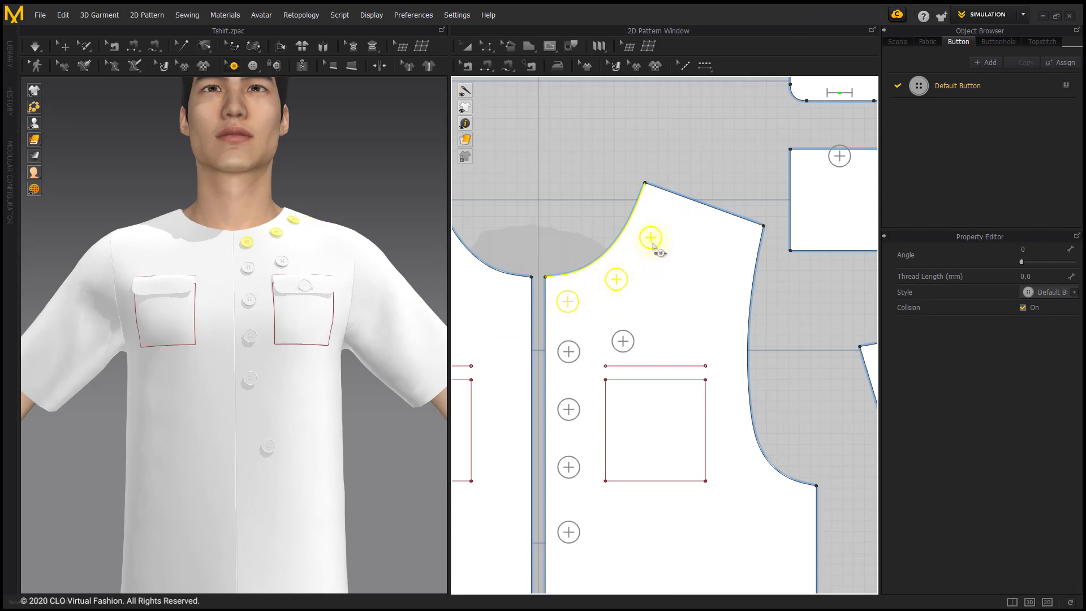
left_click(598, 208)
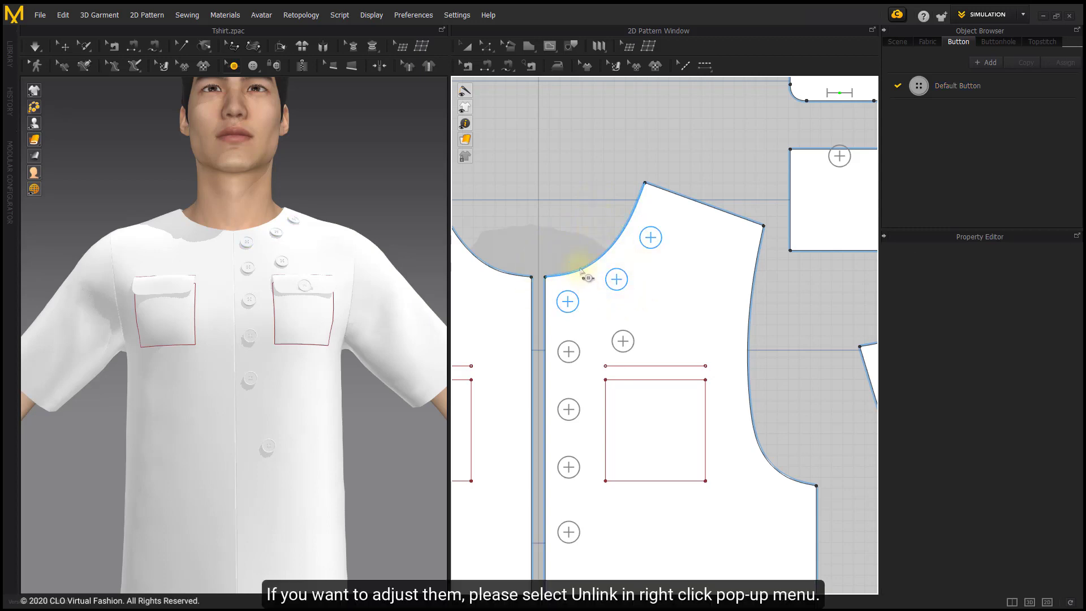
right_click(581, 271)
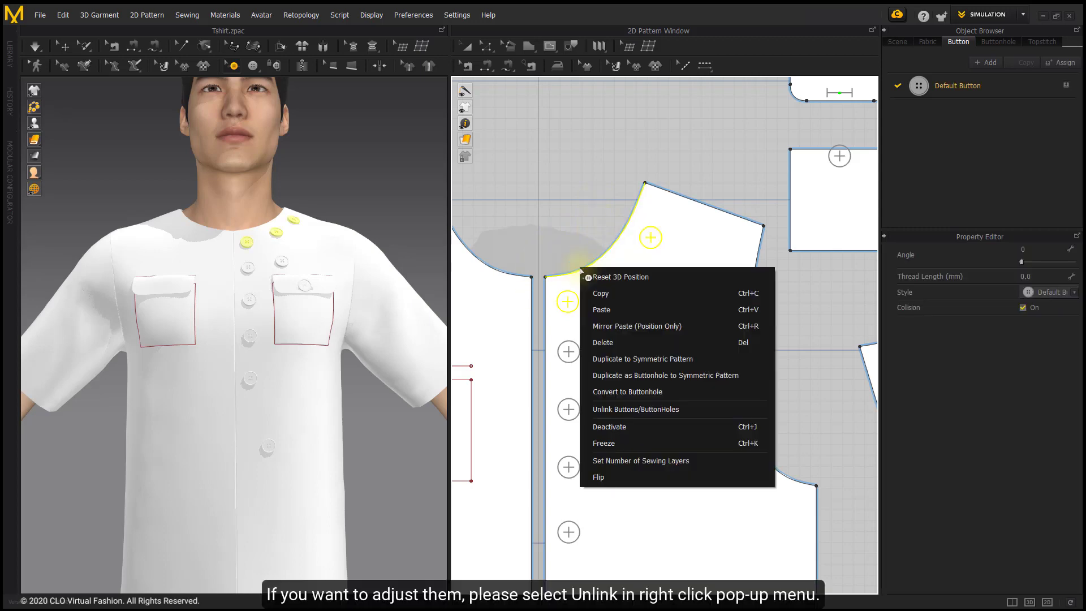
left_click(666, 410)
left_click(576, 231)
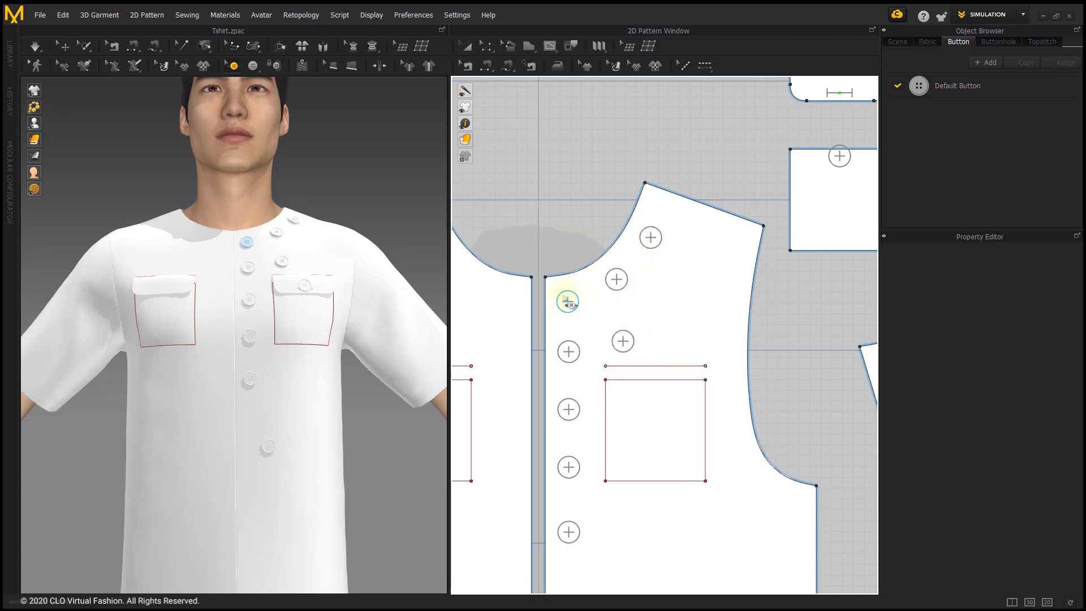
left_click(566, 299)
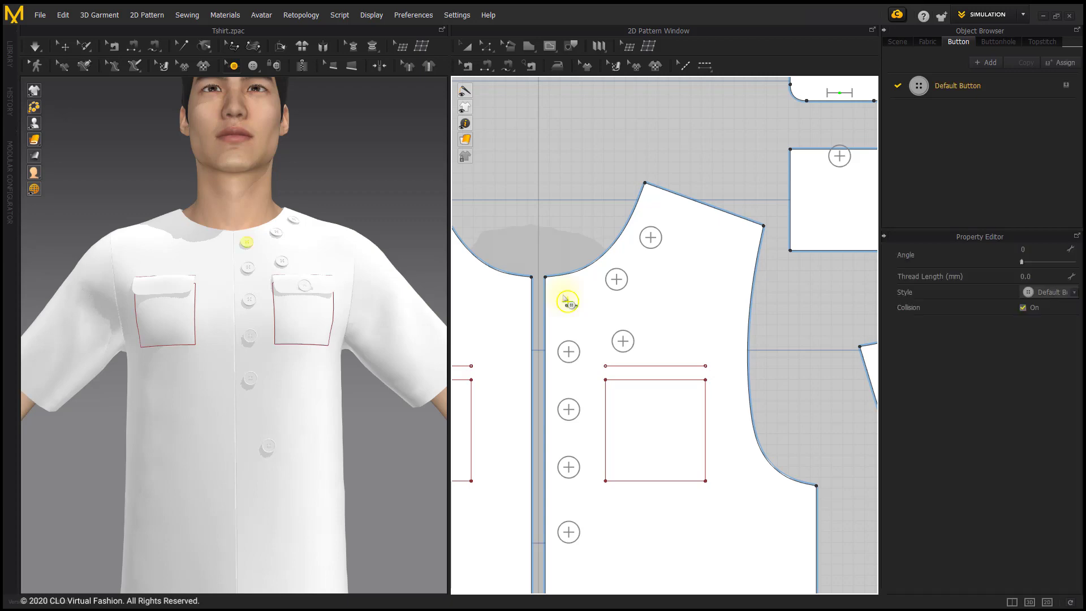
left_click(564, 246)
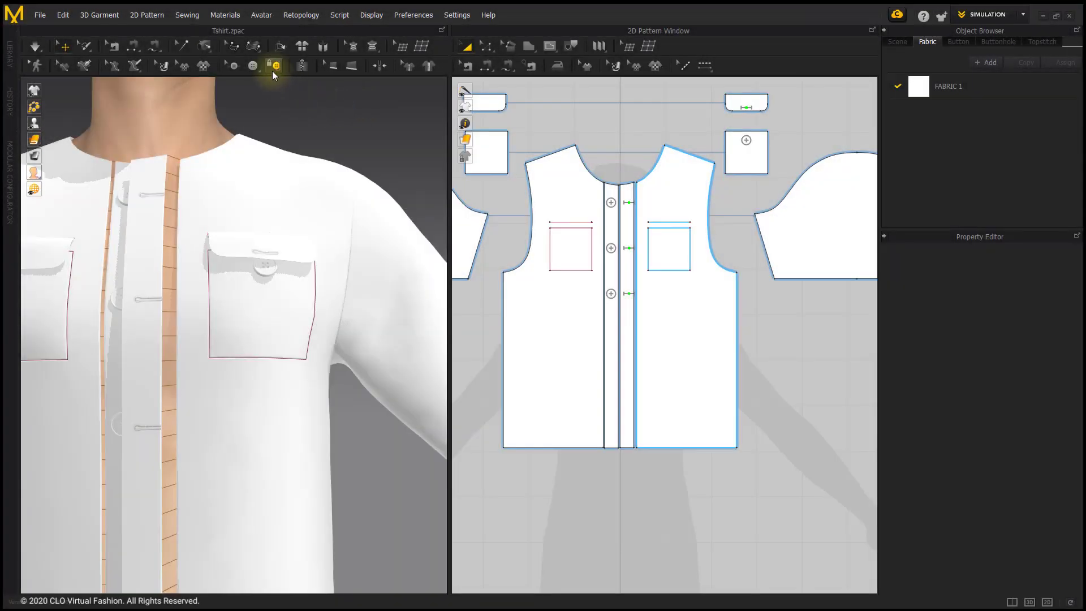
Fasten the pocket button into the flap buttonhole in 3D, then unfasten it.
left_click(273, 70)
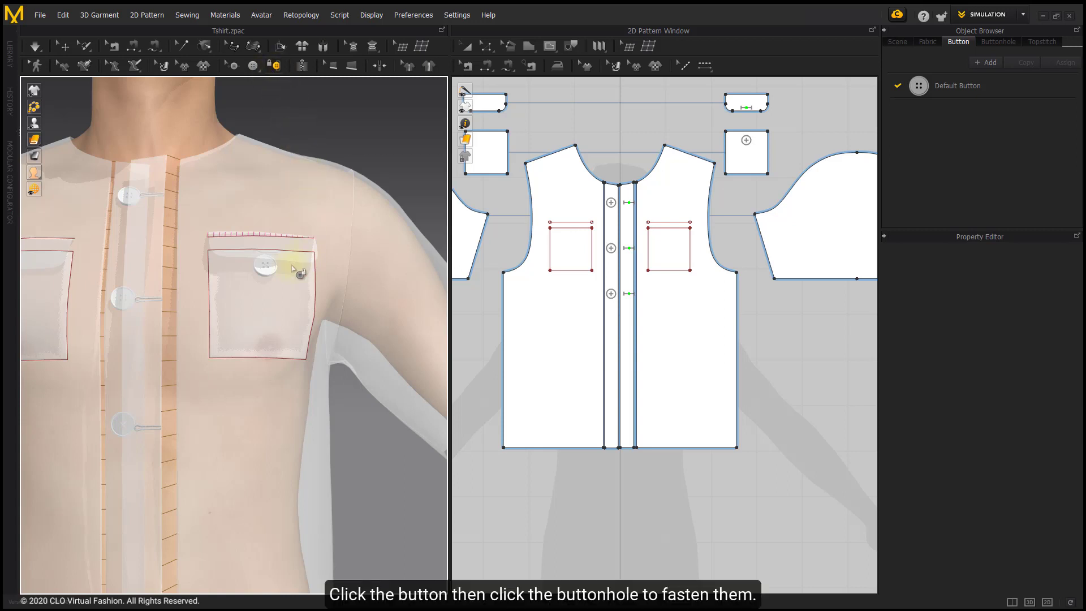
left_click(272, 258)
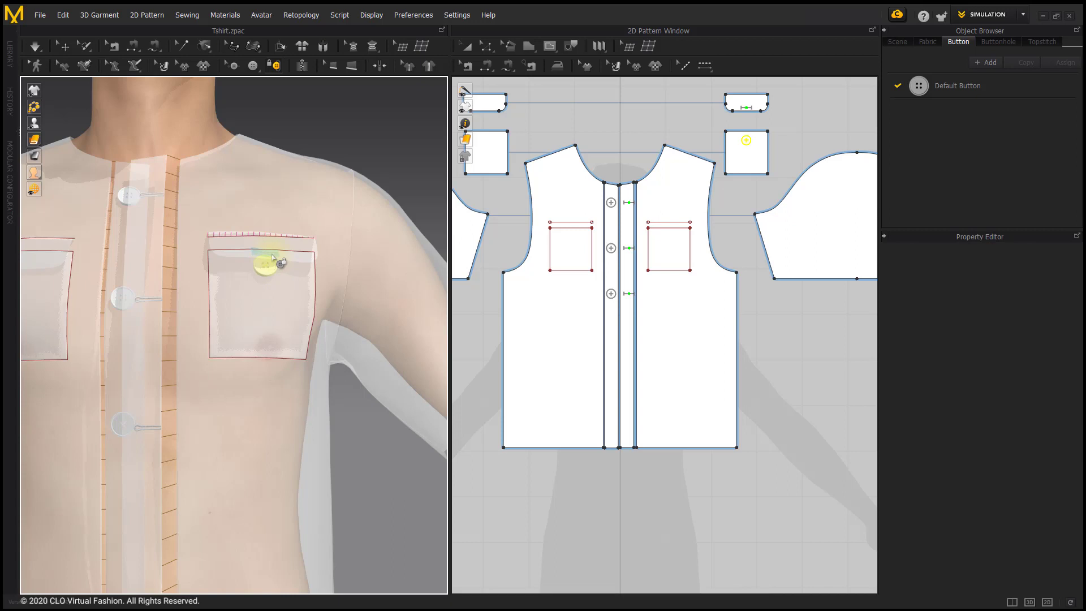
left_click(363, 209)
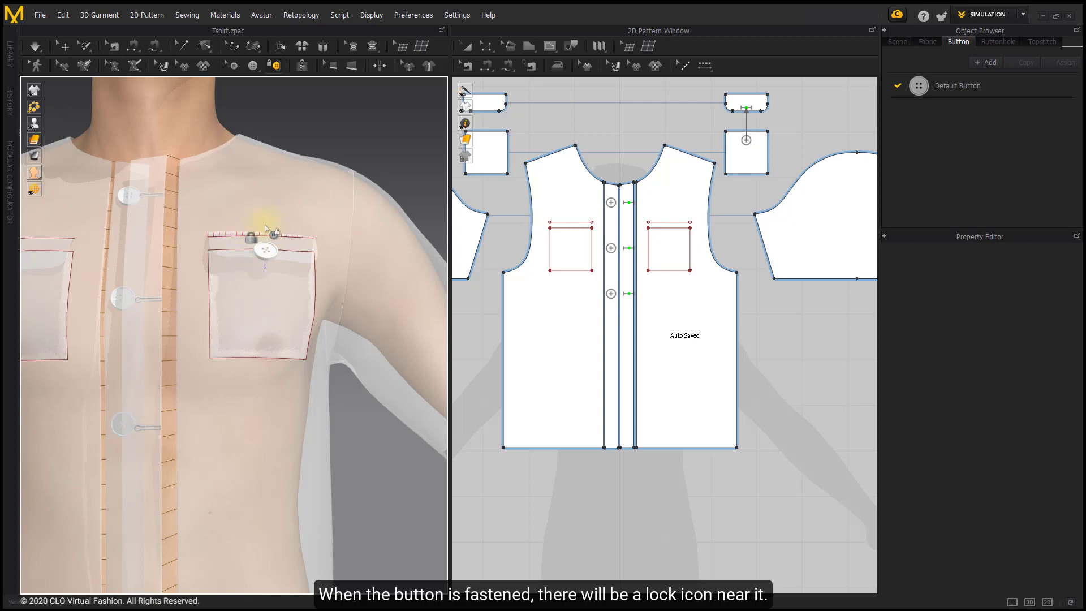
left_click(349, 247)
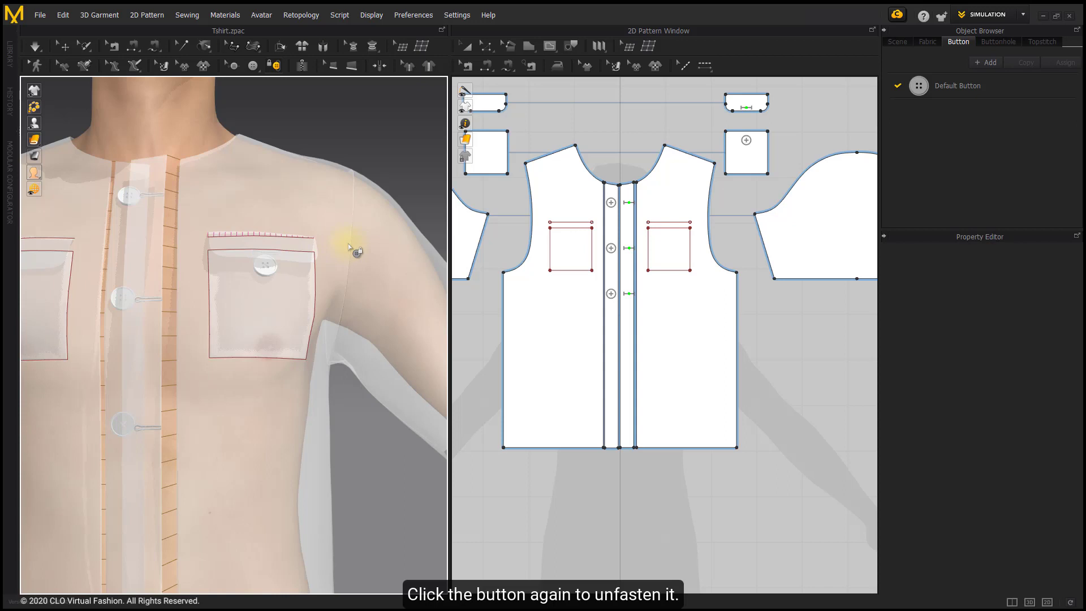
Fasten the three placket buttons to their buttonholes in 2D and run Simulation.
left_click(746, 141)
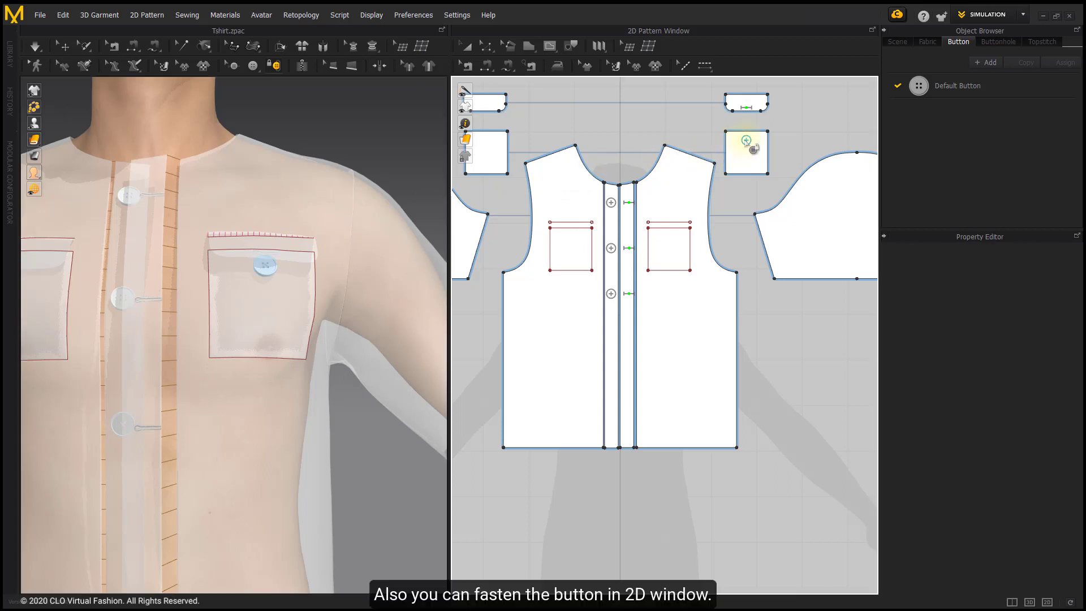
left_click(748, 108)
left_click(775, 147)
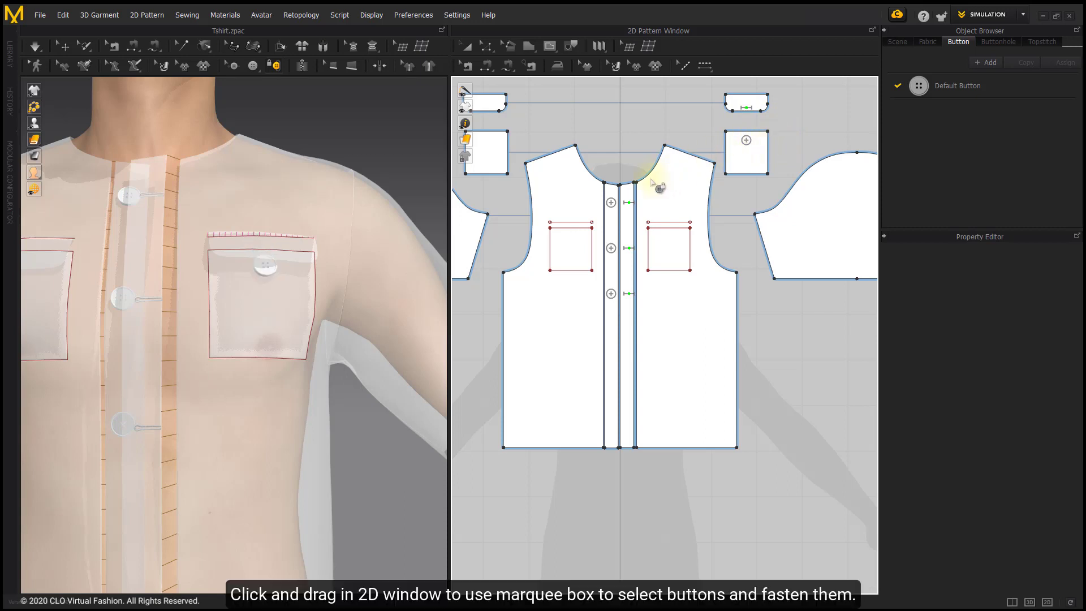
left_click_drag(599, 205, 632, 388)
left_click(636, 211)
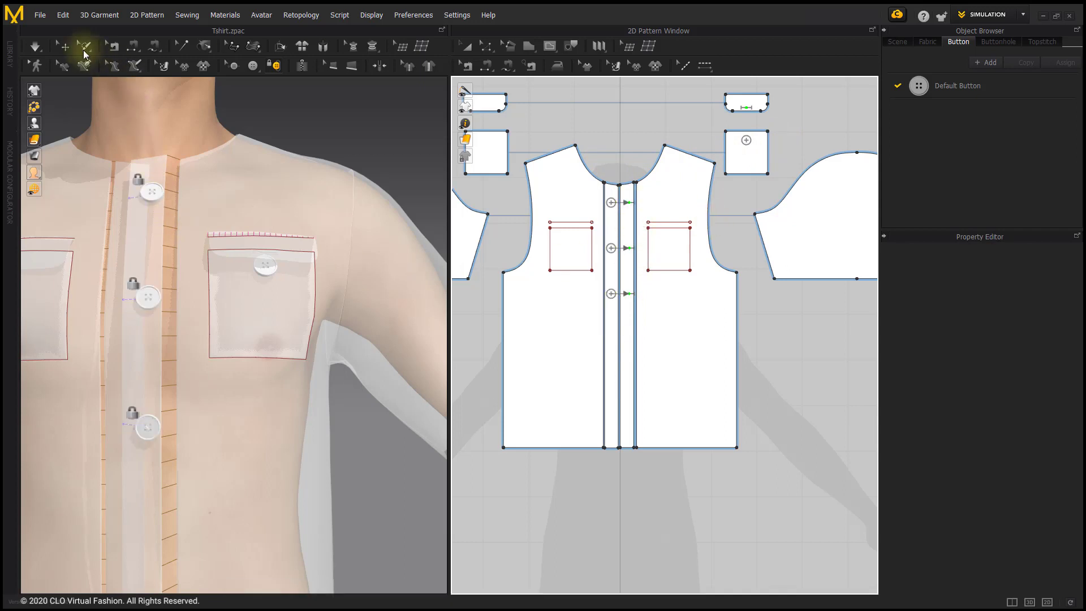
left_click(37, 48)
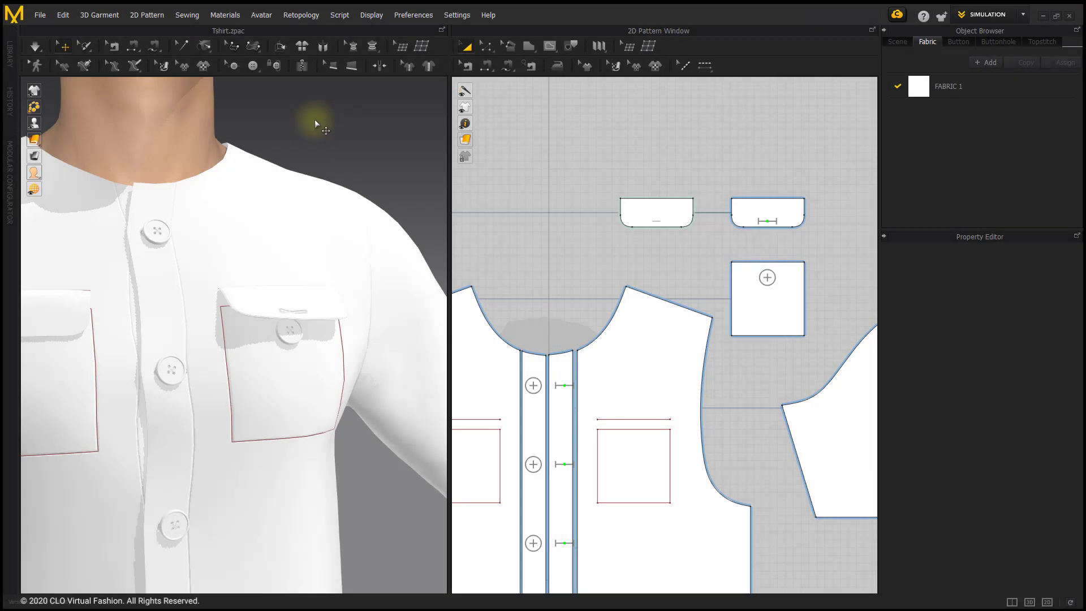
Reset the pocket button to its default 3D position on the pocket flap.
left_click(229, 66)
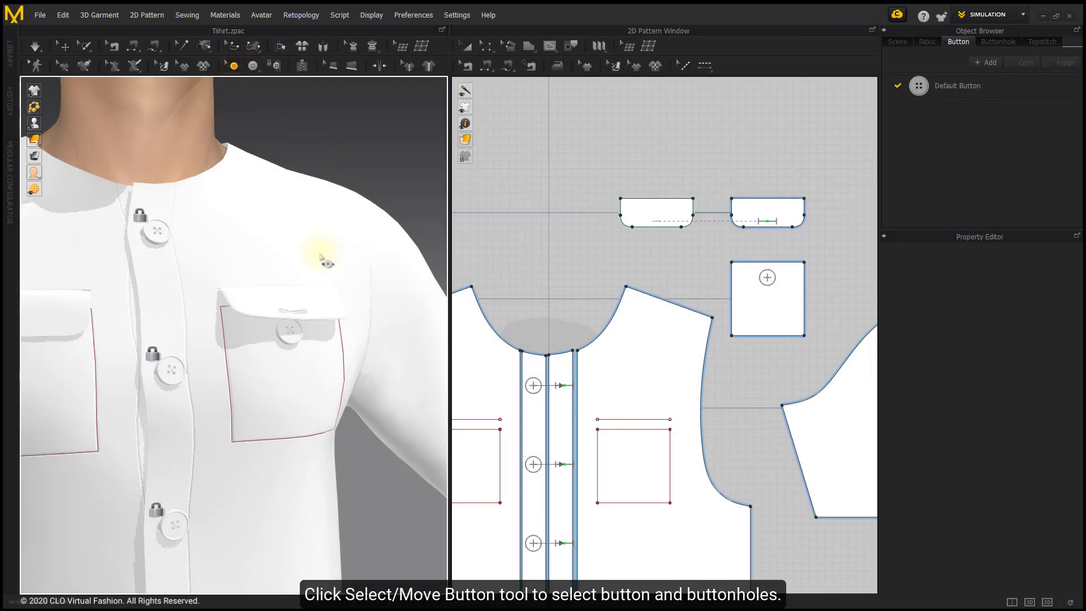
middle_click_drag(320, 322, 312, 265)
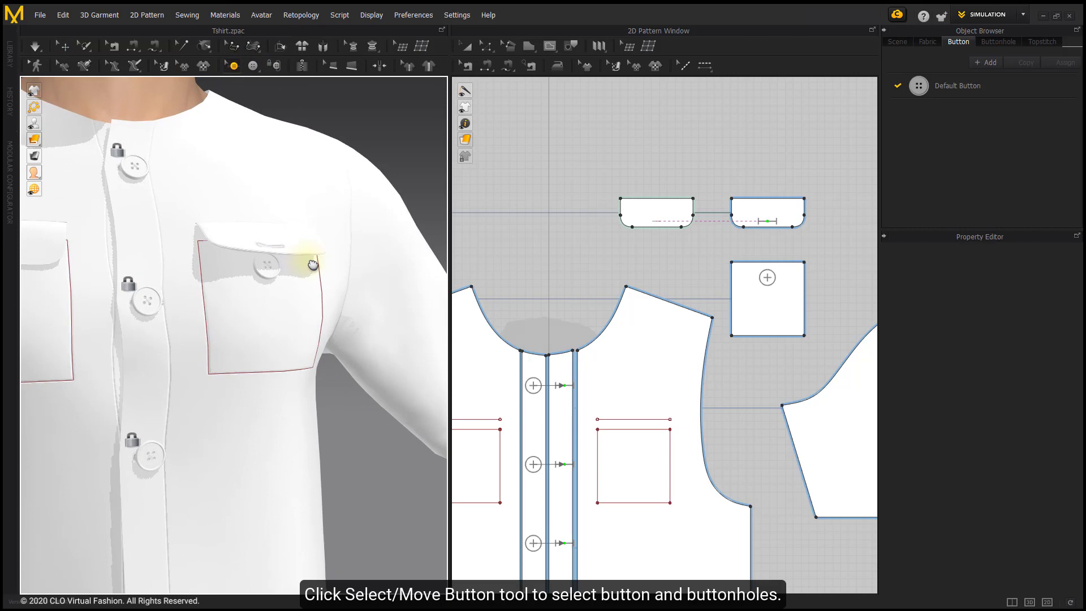
left_click(275, 278)
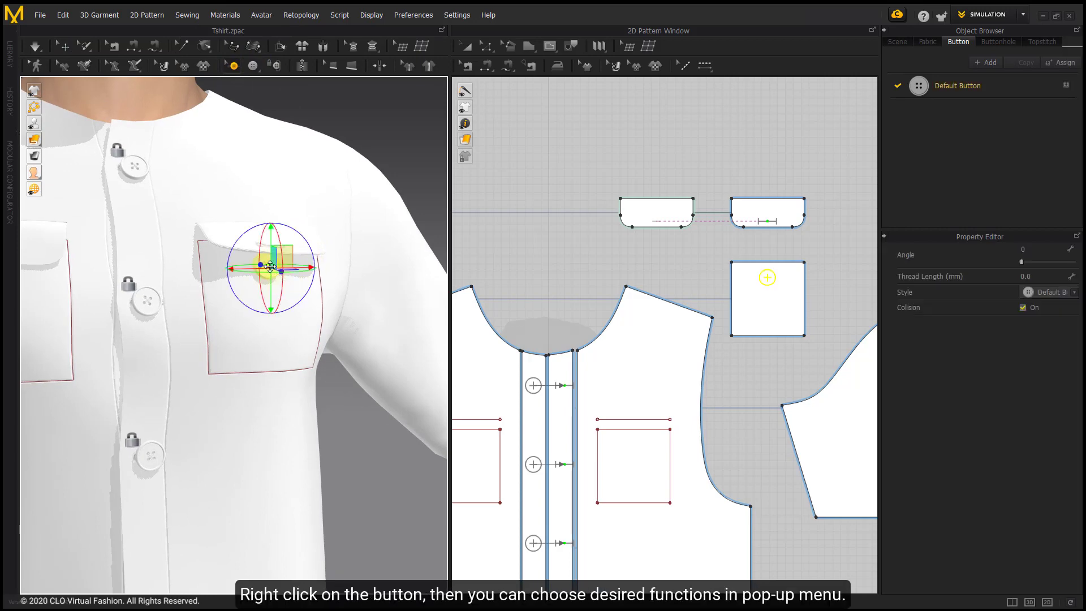
right_click(271, 269)
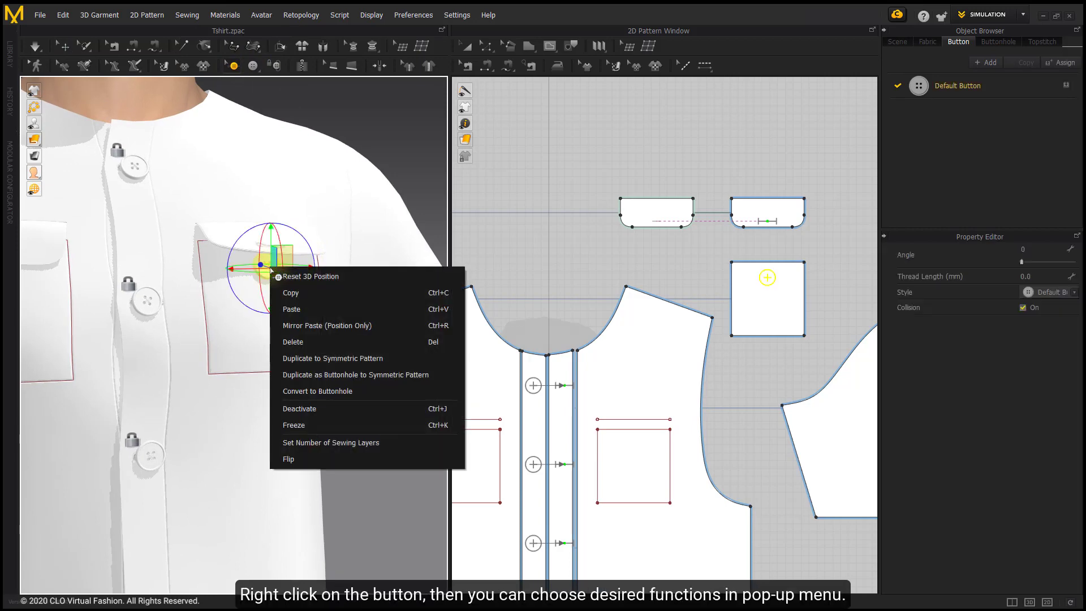
left_click(321, 280)
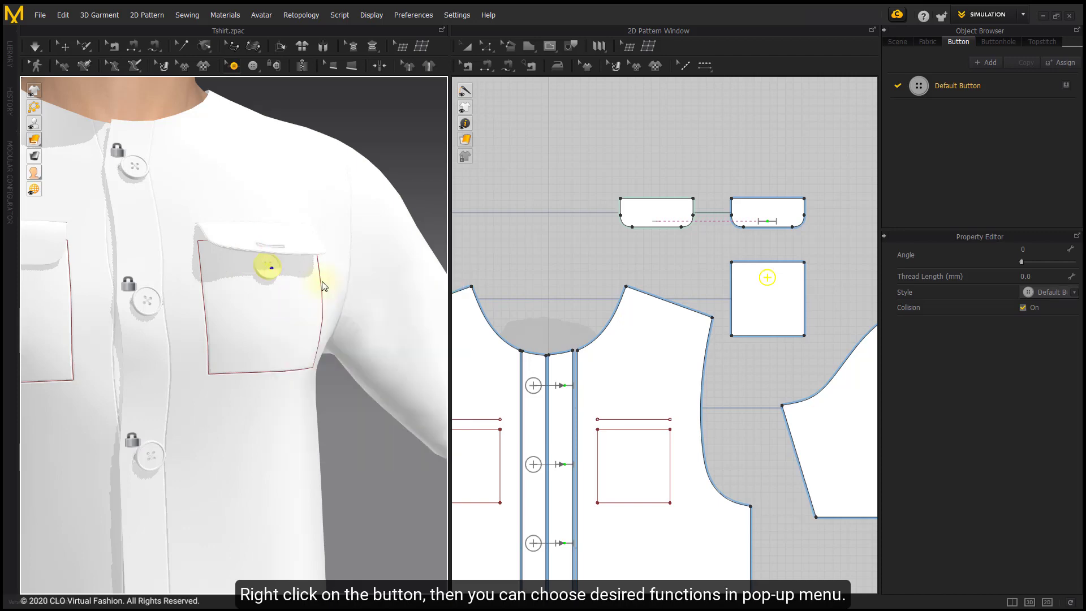
Select one of the lower placket buttons on the shirt front.
middle_click_drag(244, 284, 165, 346)
left_click(165, 356)
right_click_drag(173, 368, 187, 368)
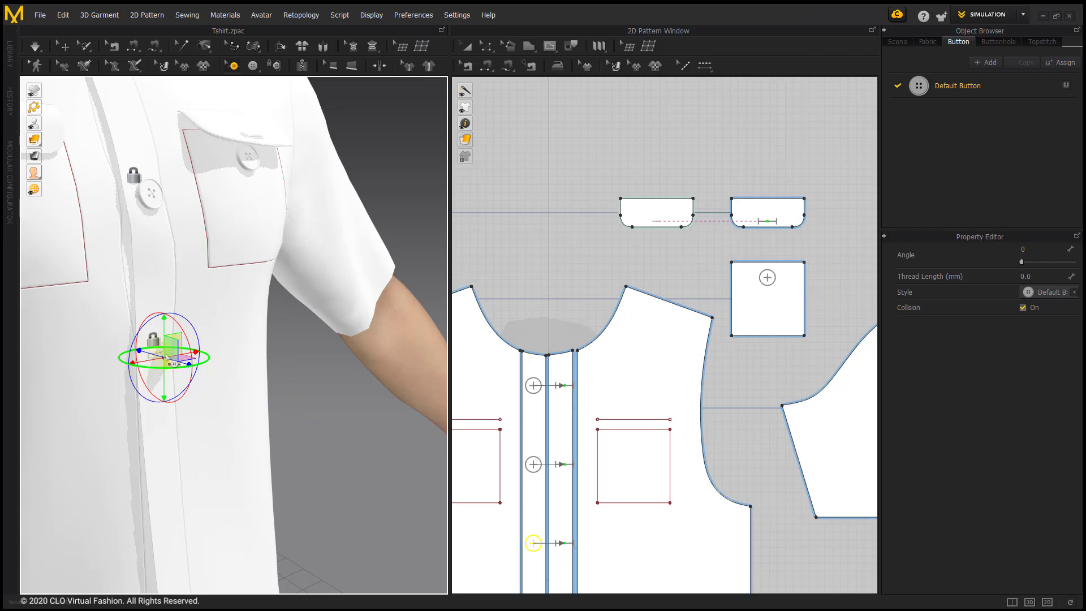
Return the lower placket button to its default 3D position with Reset 3D Position.
left_click(318, 390)
right_click_drag(194, 364, 175, 330)
left_click(177, 332)
right_click(179, 335)
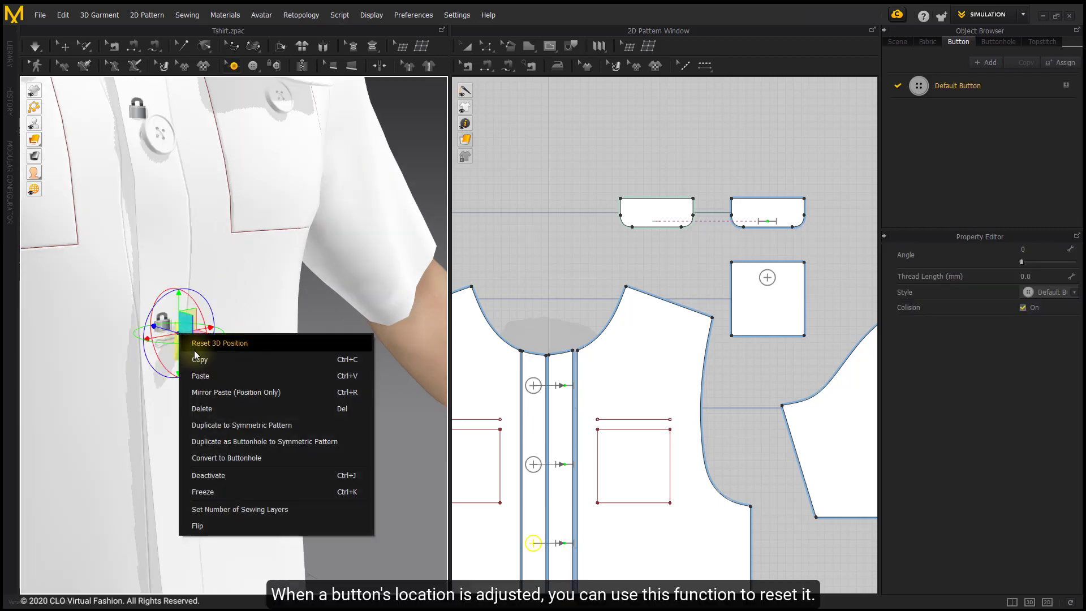
left_click(195, 349)
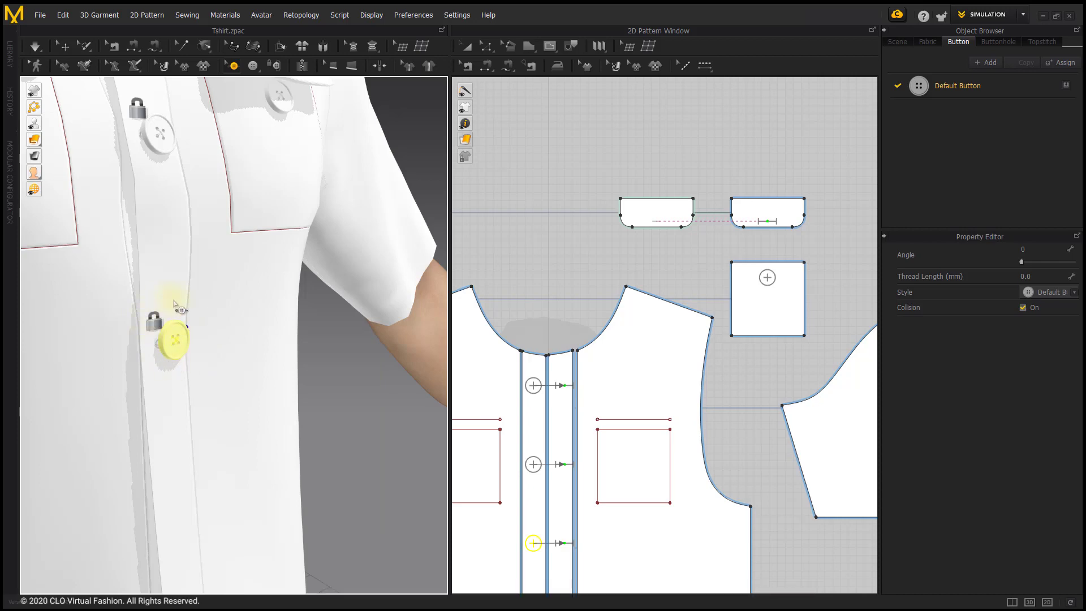
Select the pocket button and bring up its options menu.
scroll(272, 214, "down", 3)
scroll(232, 248, "up", 3)
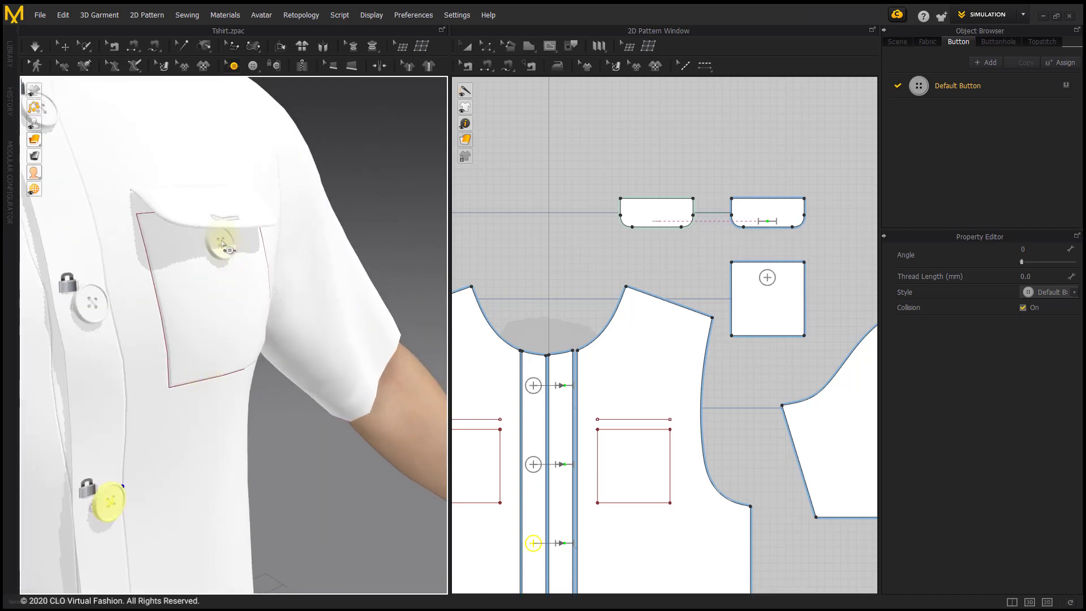
left_click(221, 243)
right_click(219, 243)
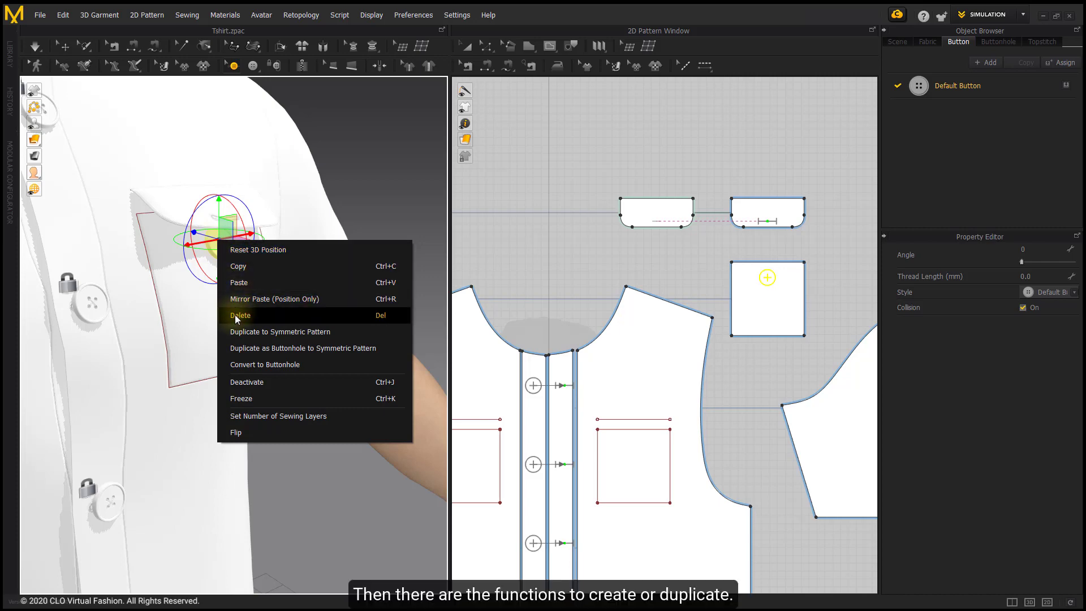
Deactivate the pocket button and the middle placket button.
left_click(247, 383)
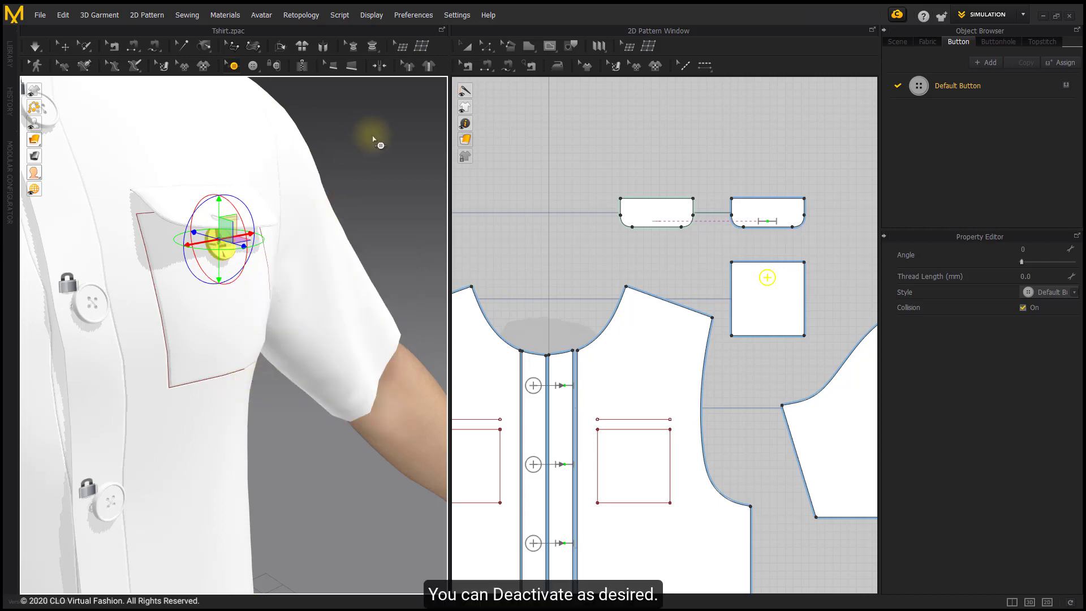
right_click_drag(207, 244, 285, 271)
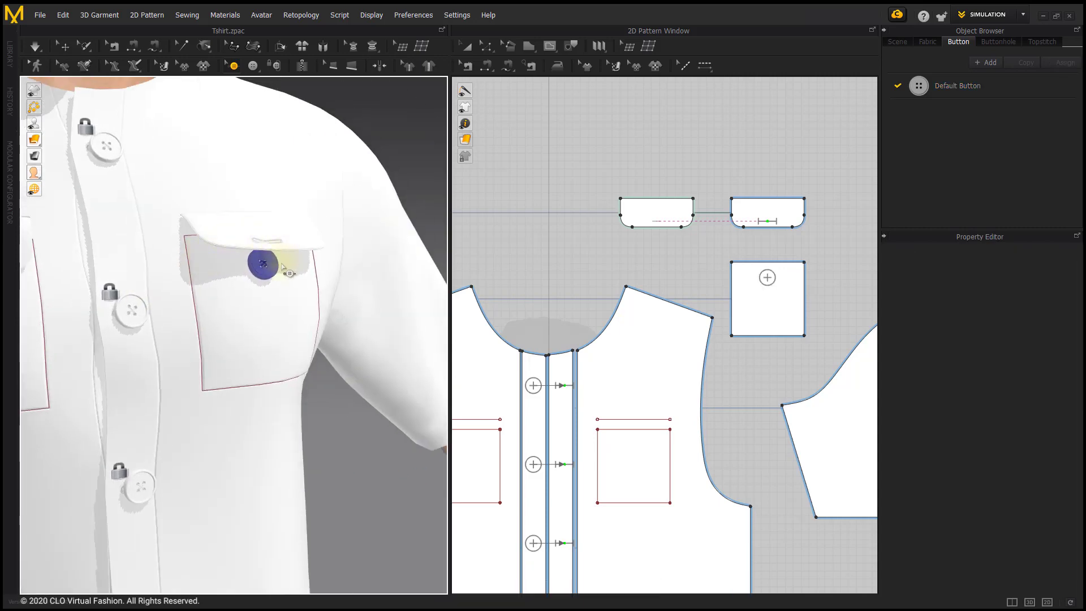
right_click(138, 305)
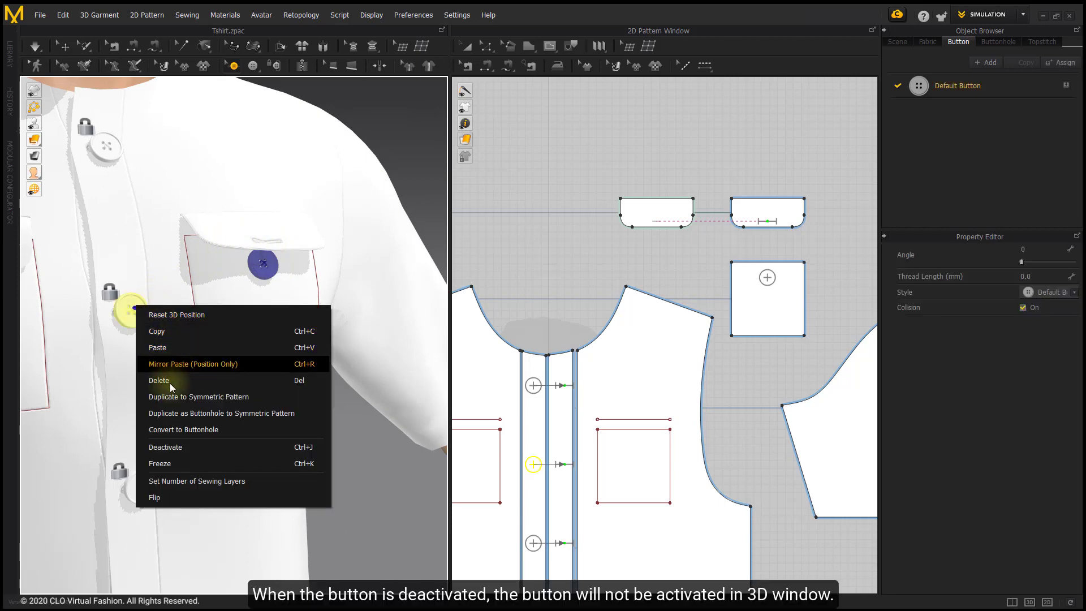
left_click(165, 447)
Reactivate the middle placket button, leaving the lower placket button undeleted.
left_click(34, 47)
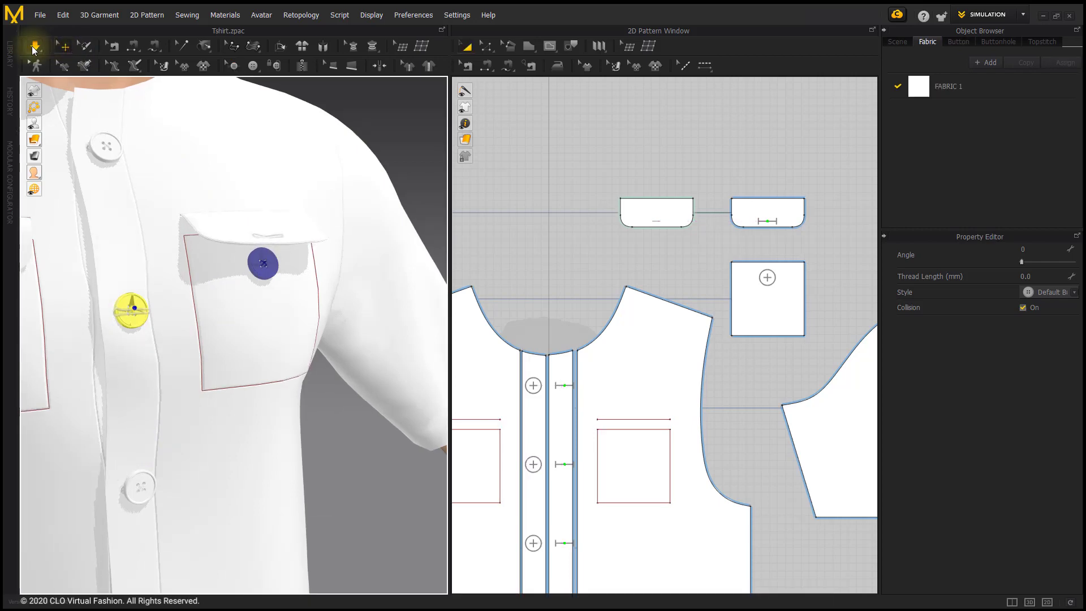
right_click(130, 298)
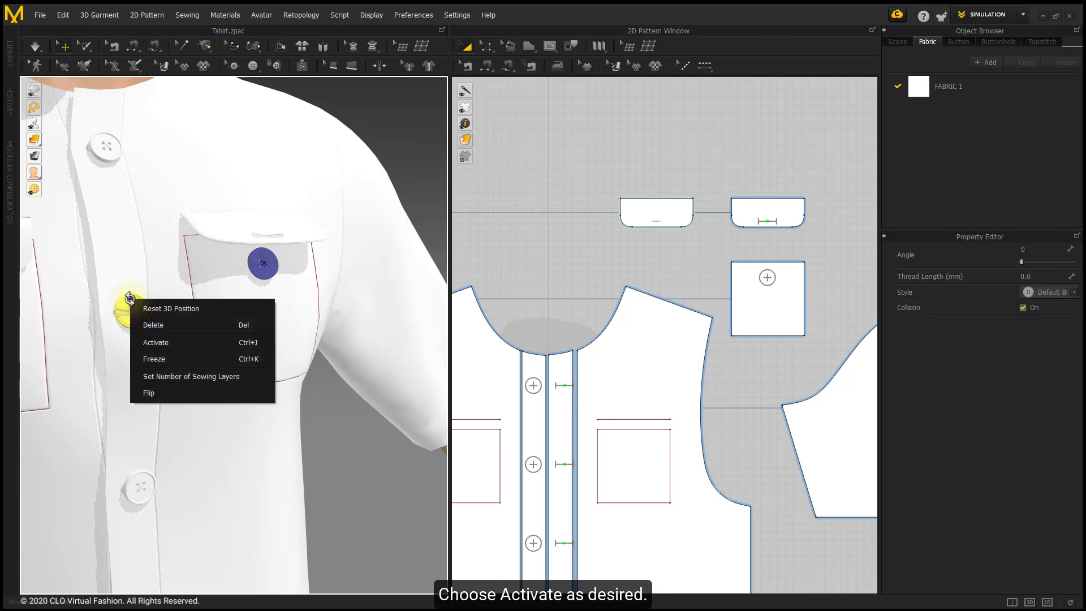
left_click(145, 342)
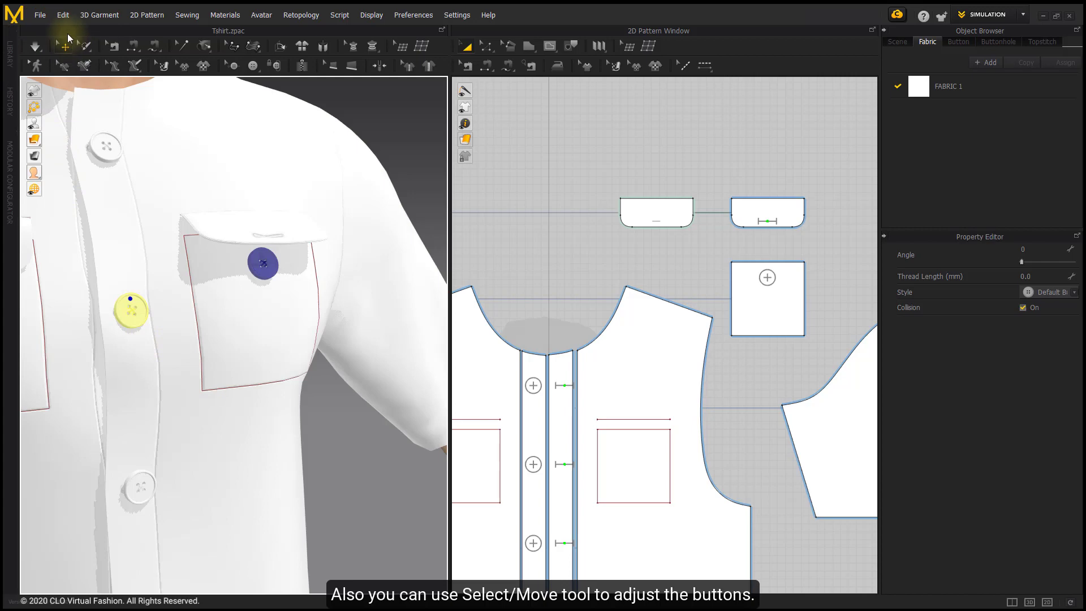
left_click(135, 486)
right_click(132, 481)
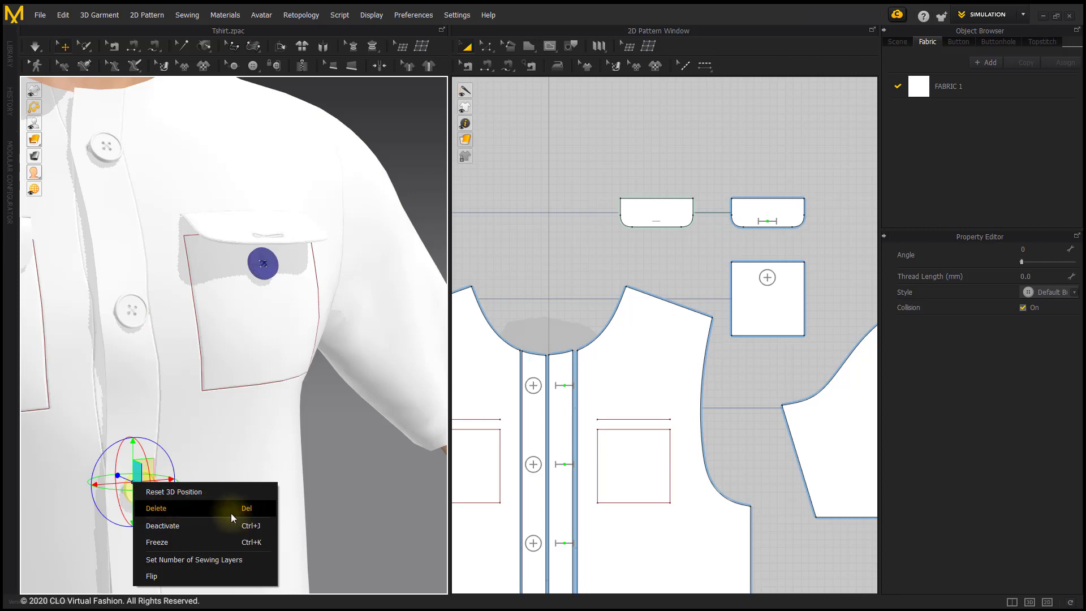
left_click(342, 484)
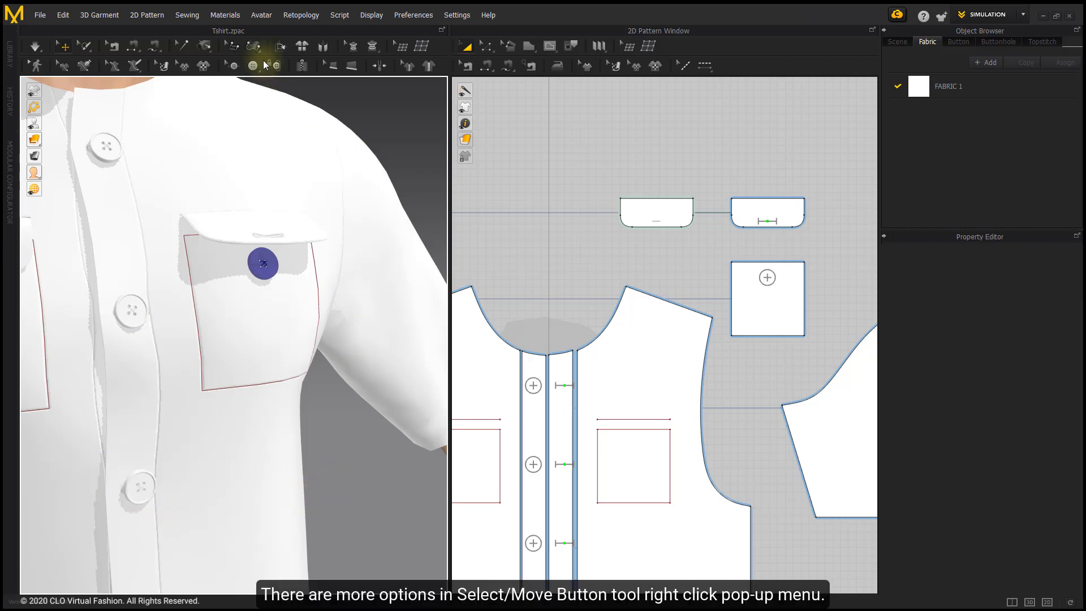
Activate the pocket button again, then apply Freeze followed by Unfreeze to it.
left_click(233, 65)
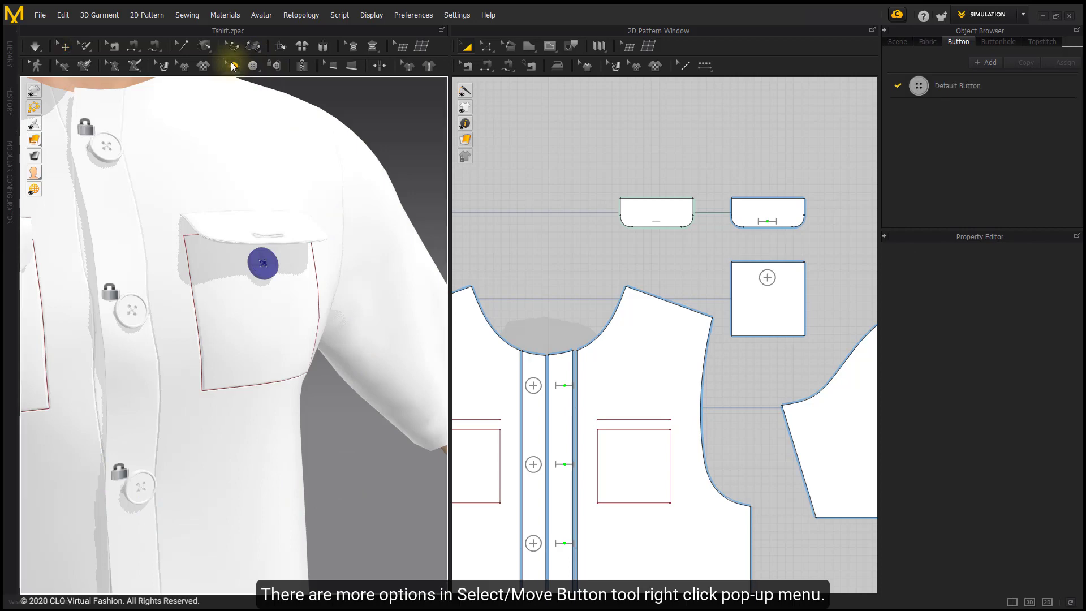
right_click(254, 262)
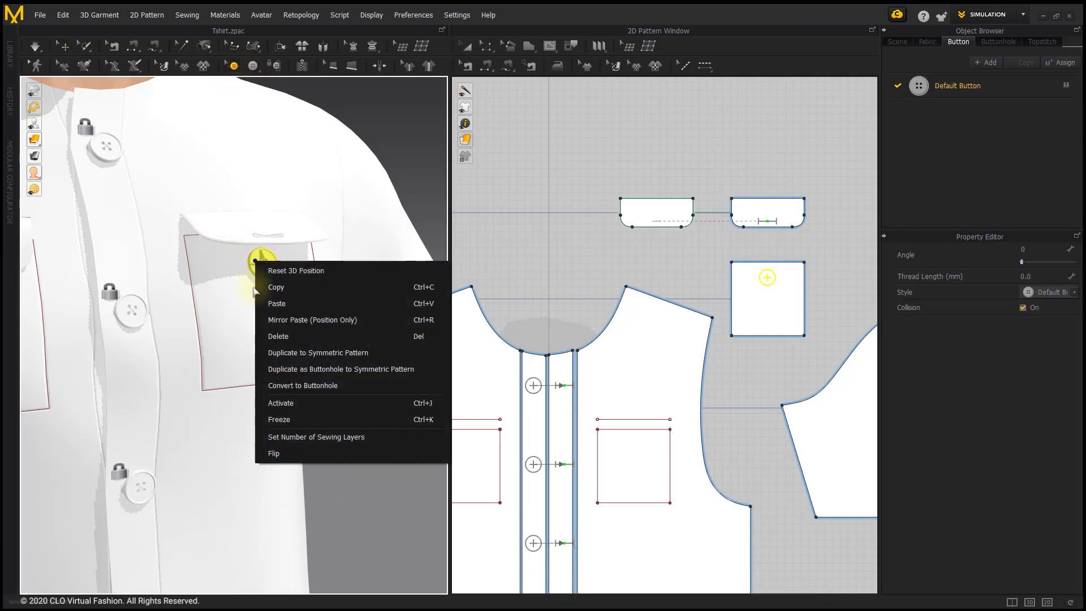
left_click(272, 403)
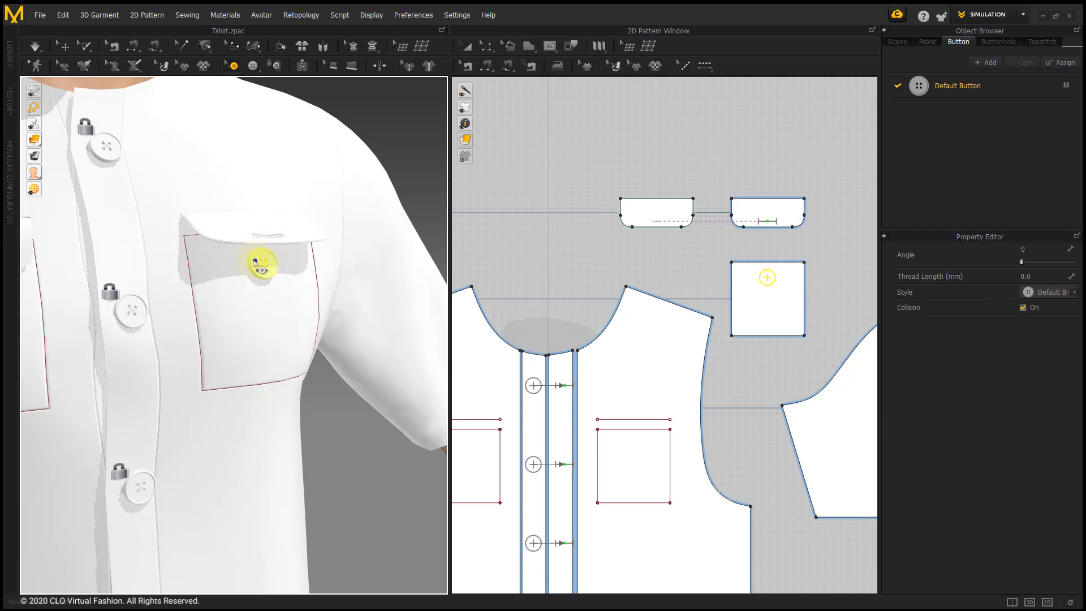
right_click(254, 260)
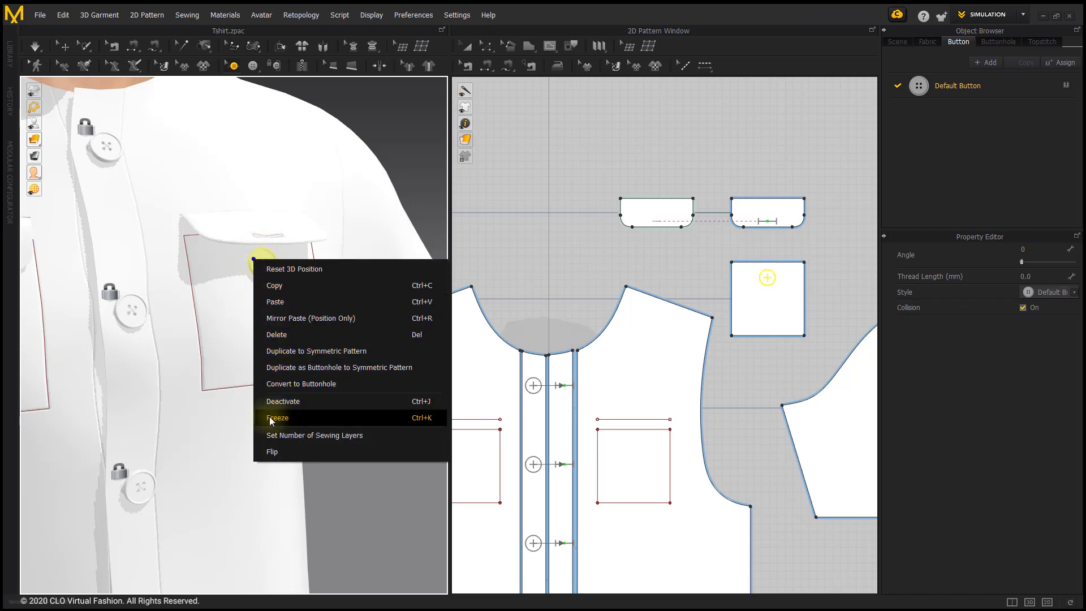
left_click(323, 415)
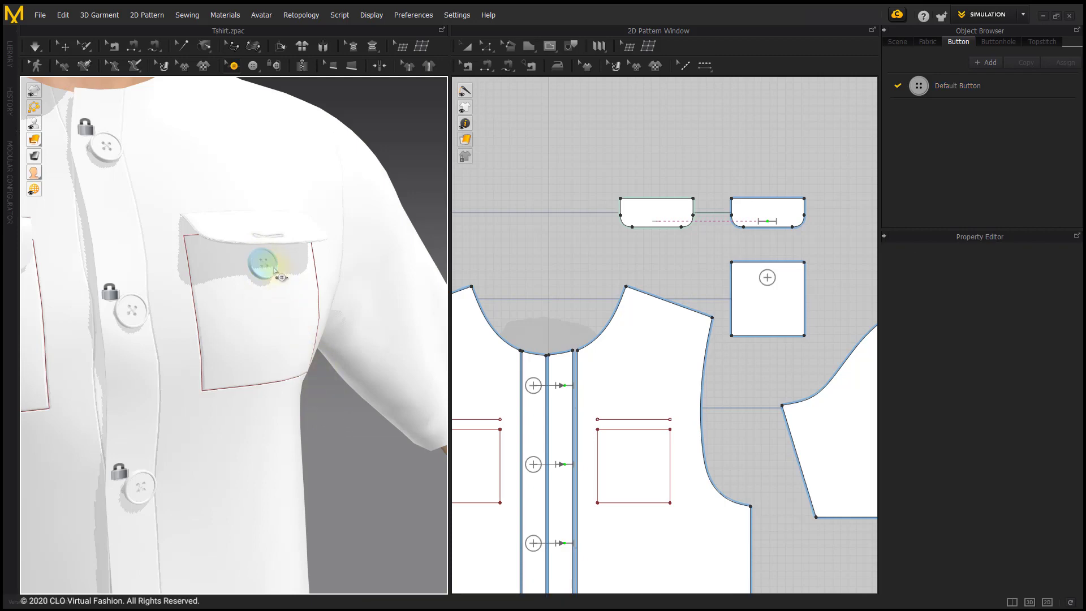
right_click(267, 260)
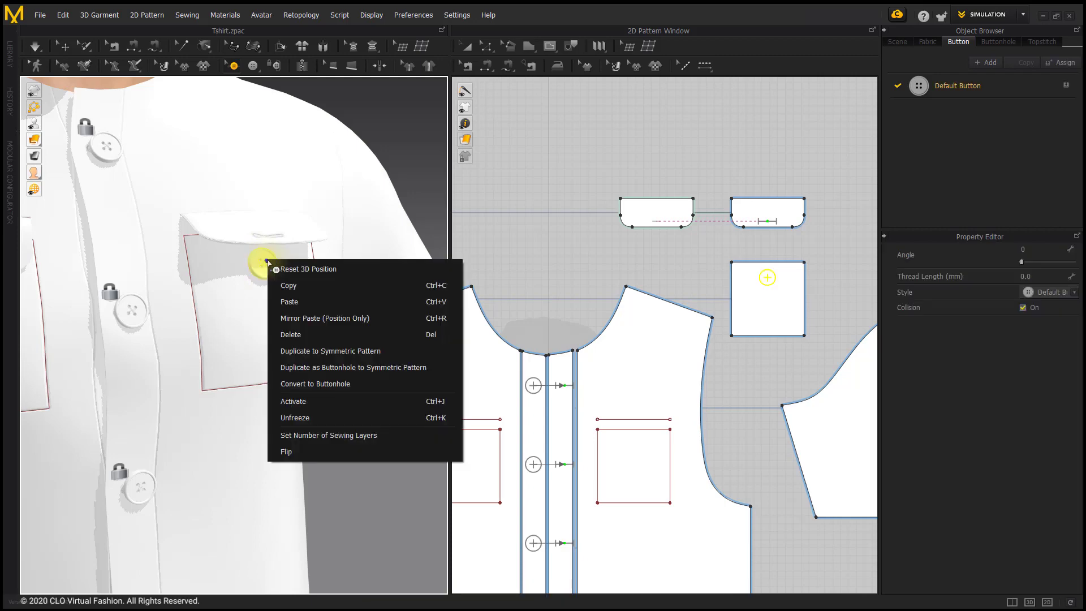
left_click(288, 418)
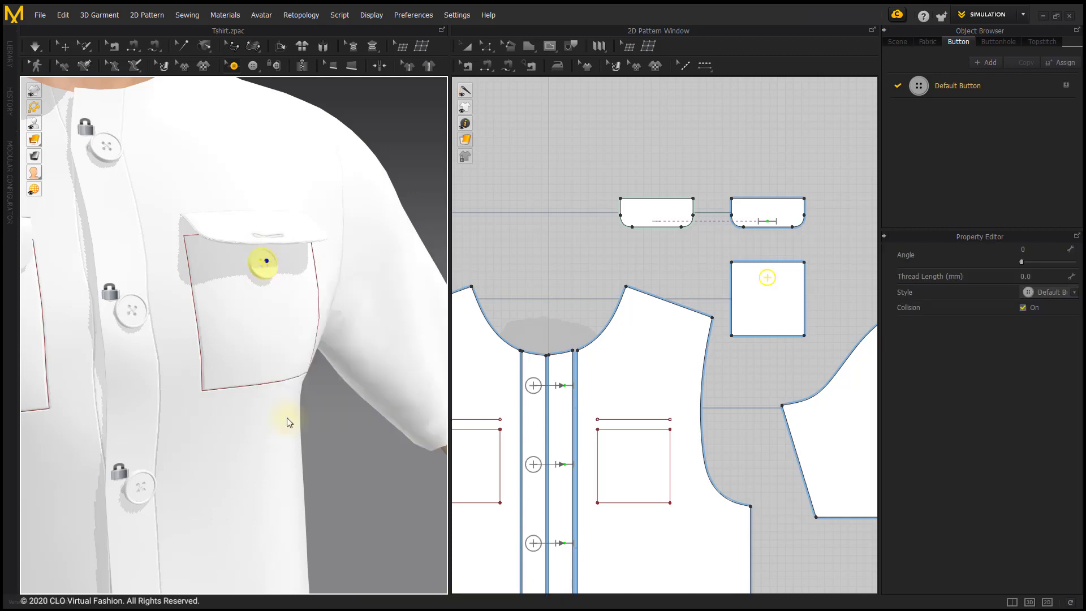
left_click(344, 432)
Fasten the pocket button to the flap buttonhole and simulate so the flap settles.
left_click(274, 65)
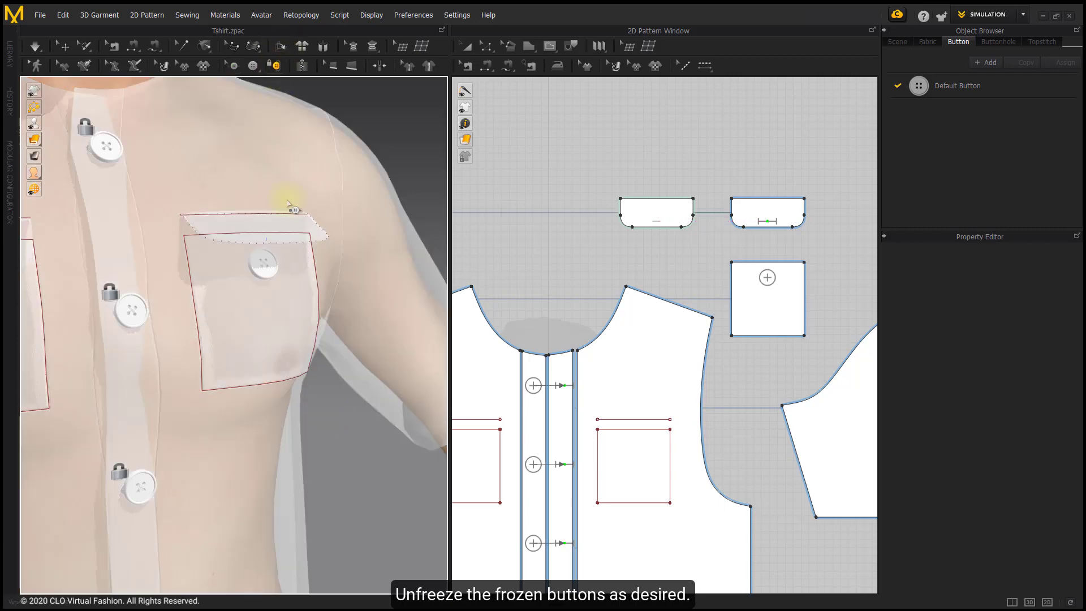
left_click(262, 265)
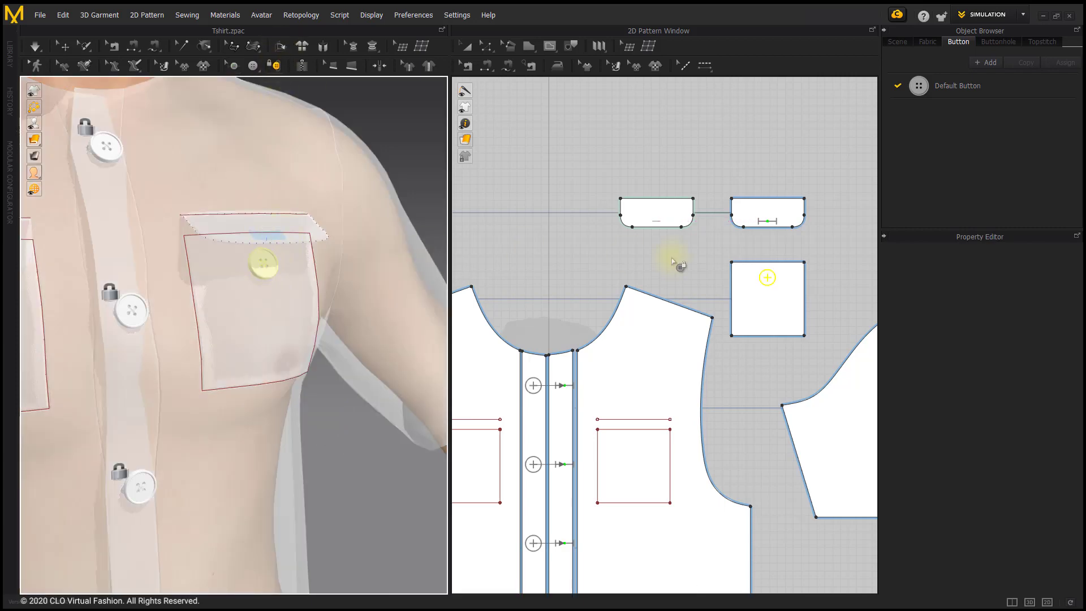
left_click(766, 222)
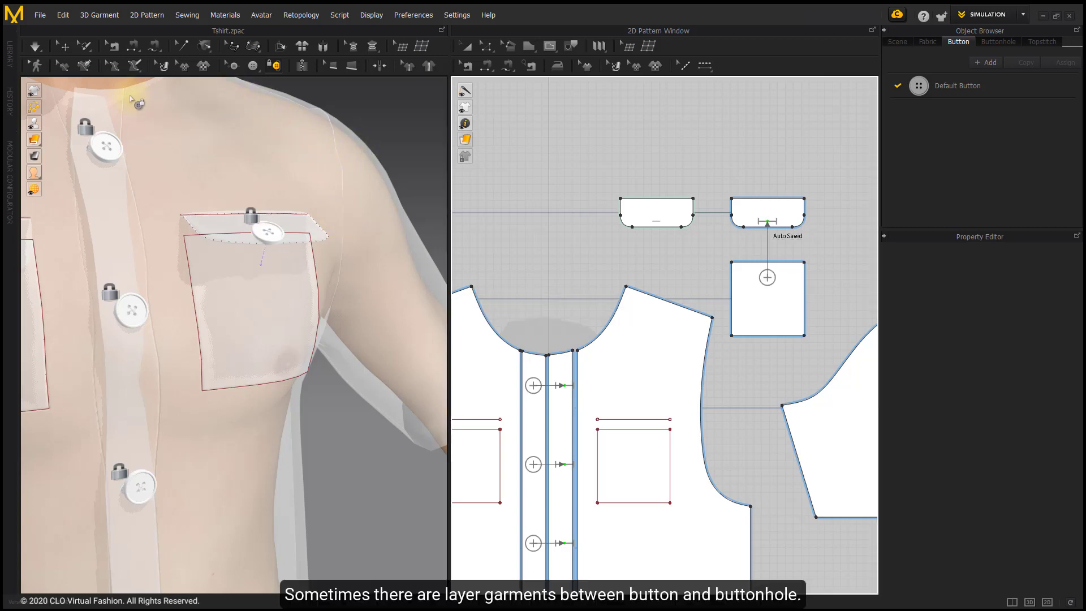
left_click(63, 49)
left_click(35, 46)
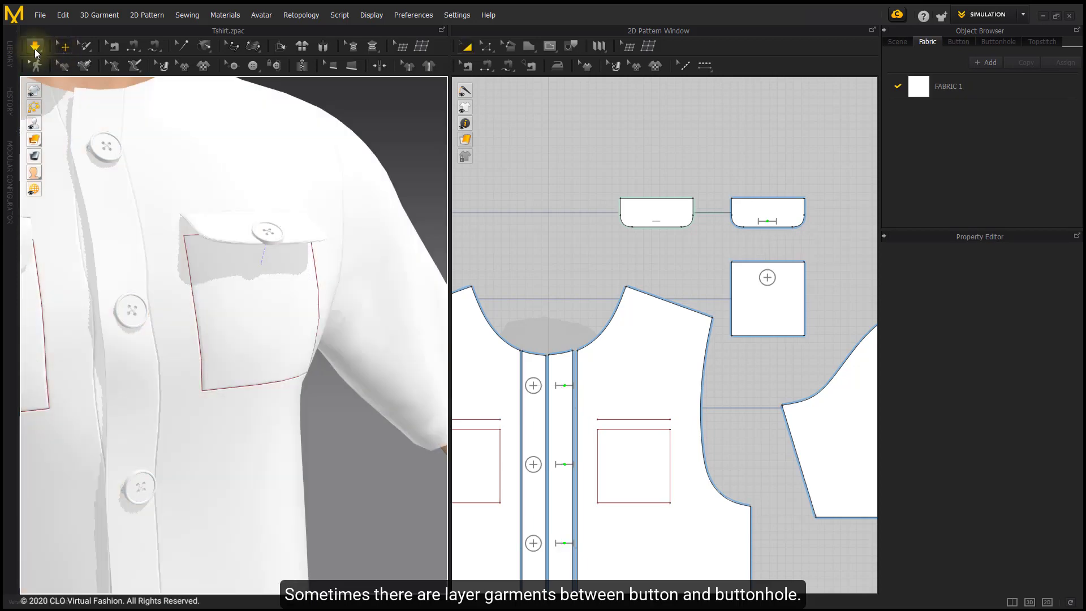
left_click_drag(264, 234, 266, 243)
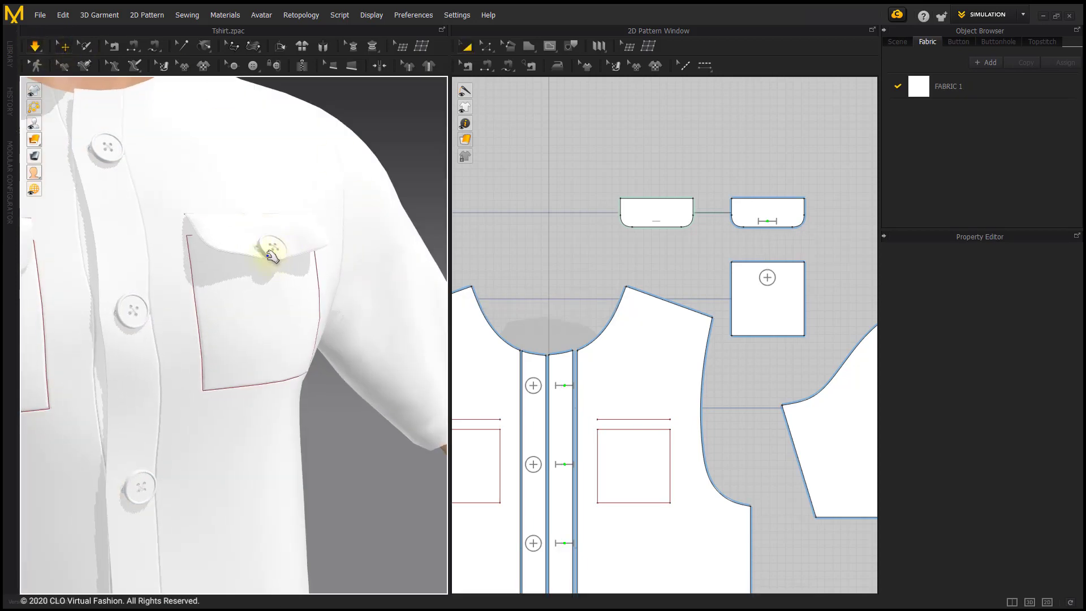
Set the pocket button's number of sewing layers to 2.
left_click(232, 66)
left_click(269, 248)
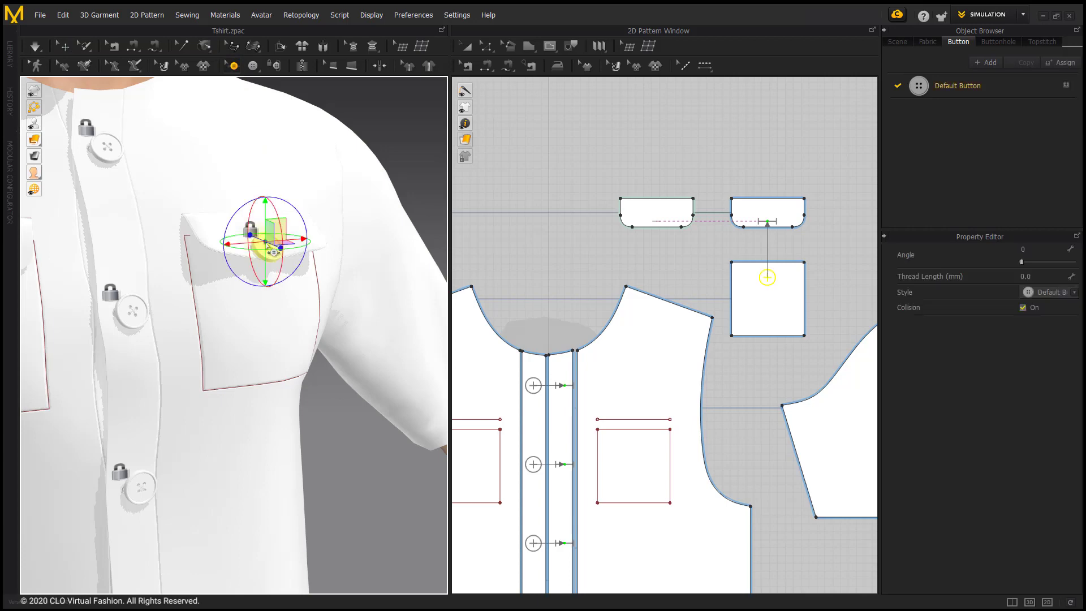
right_click(256, 242)
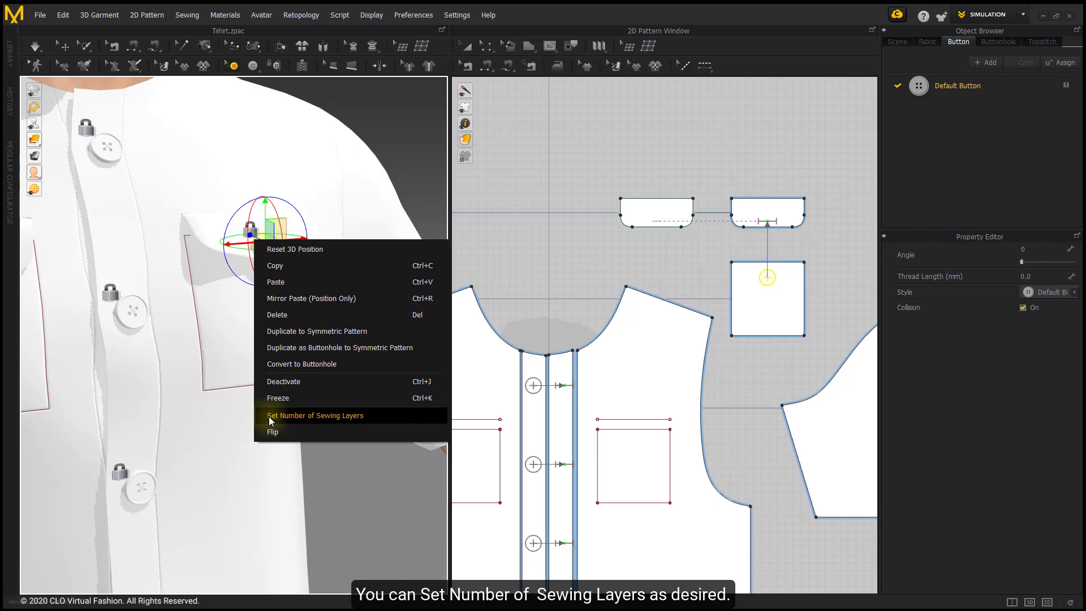
left_click(310, 416)
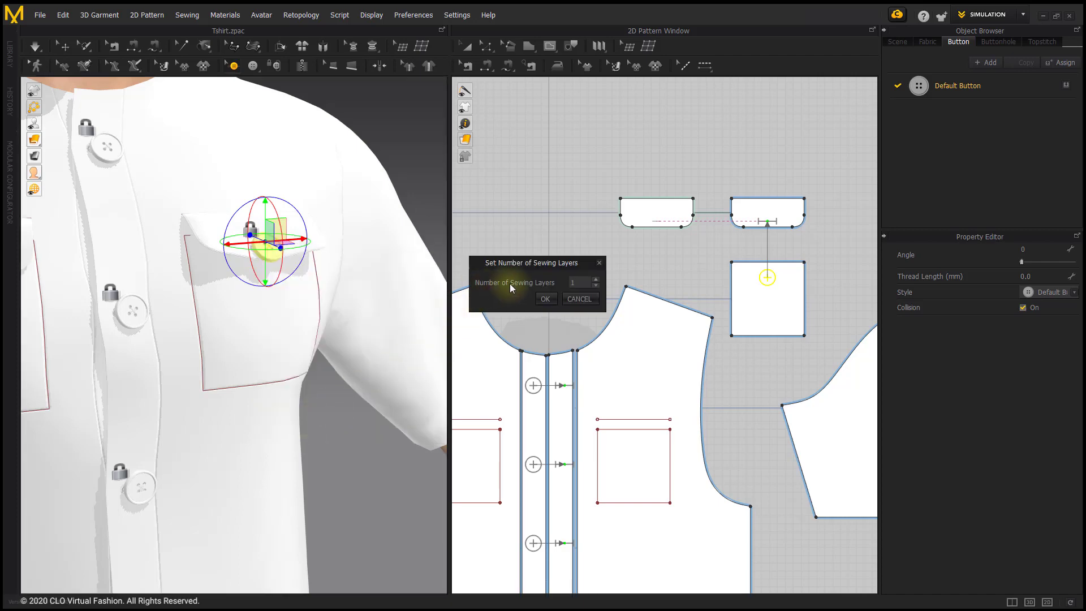
left_click(595, 279)
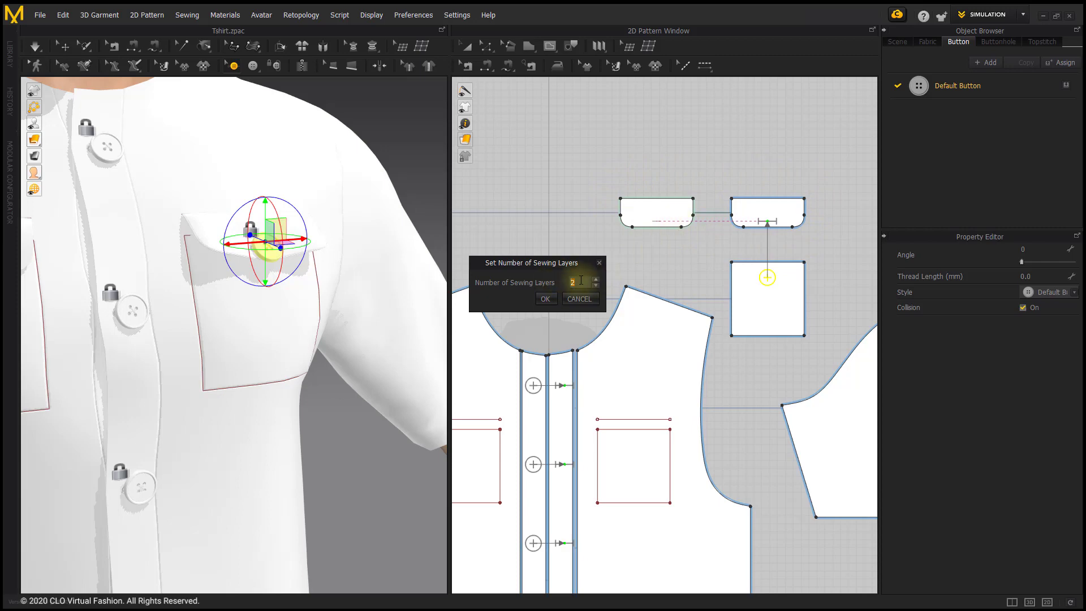
left_click(547, 298)
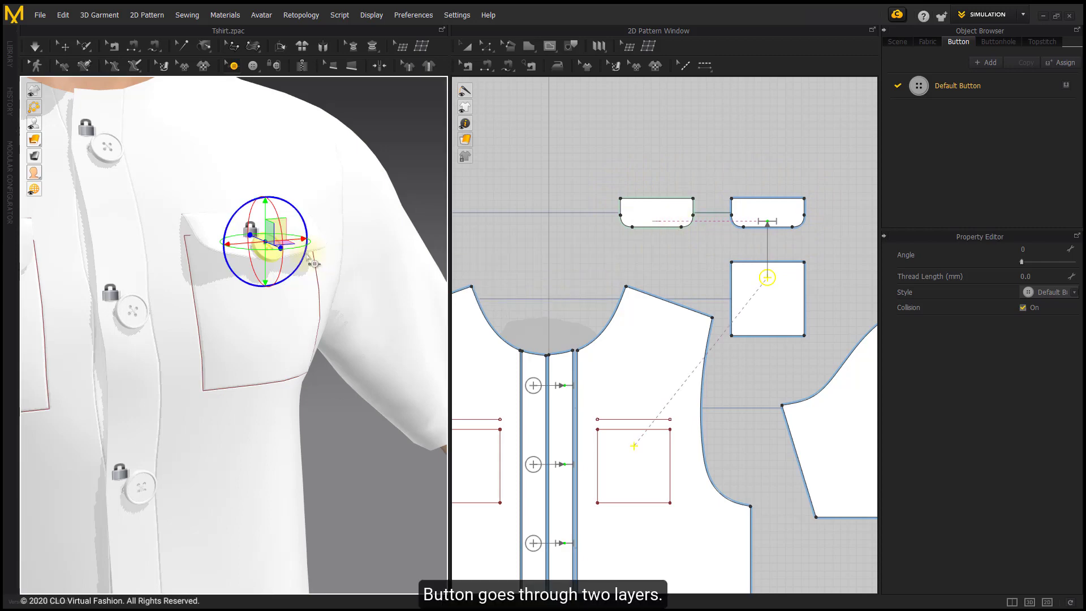
Flip the pocket button to the pattern's other face.
left_click(35, 47)
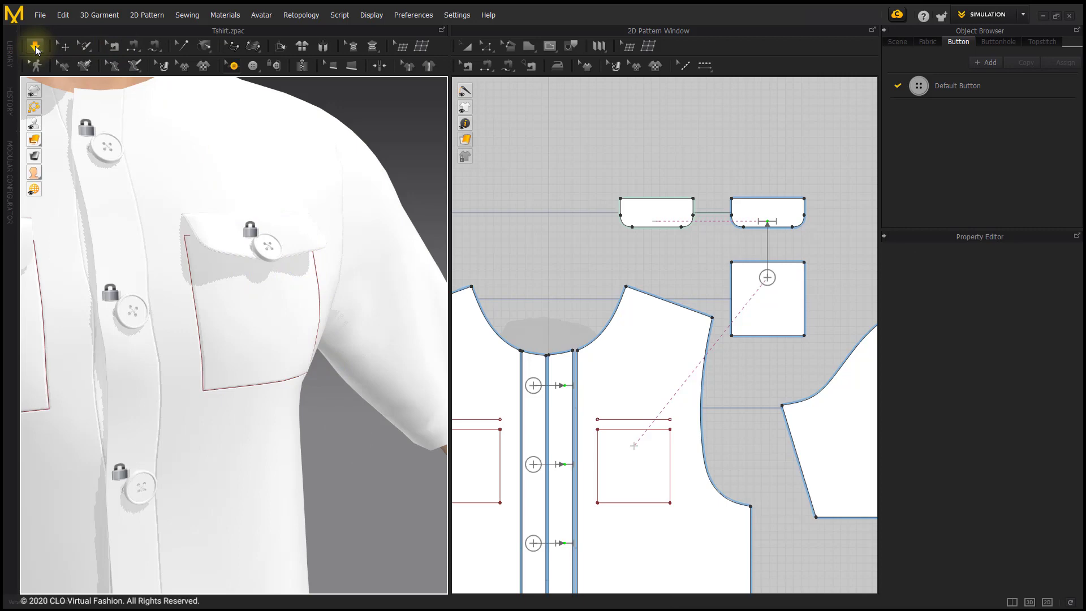
key("b")
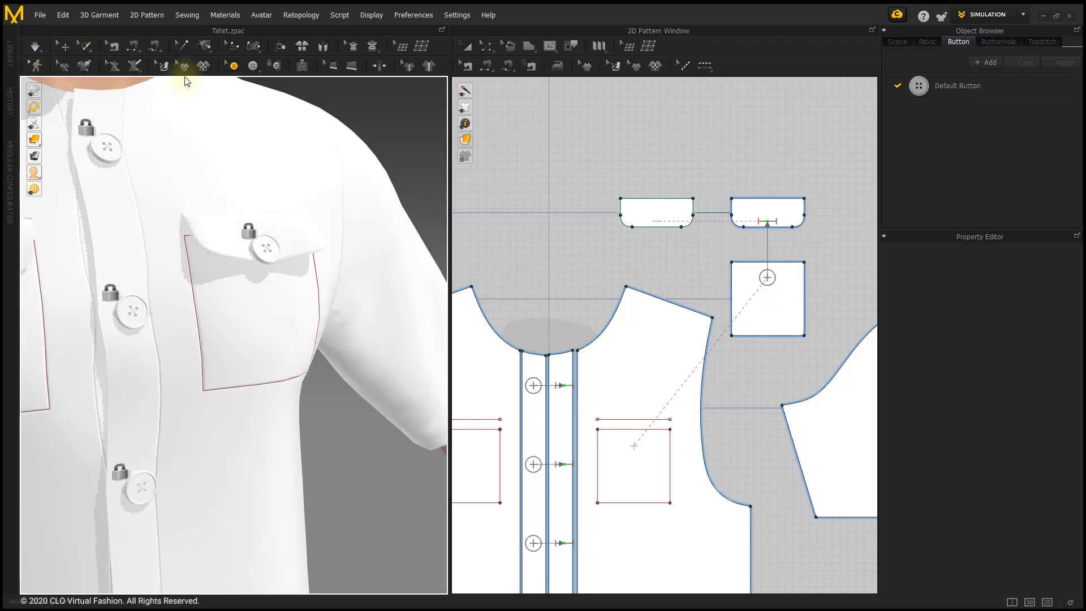
left_click(264, 246)
right_click(263, 247)
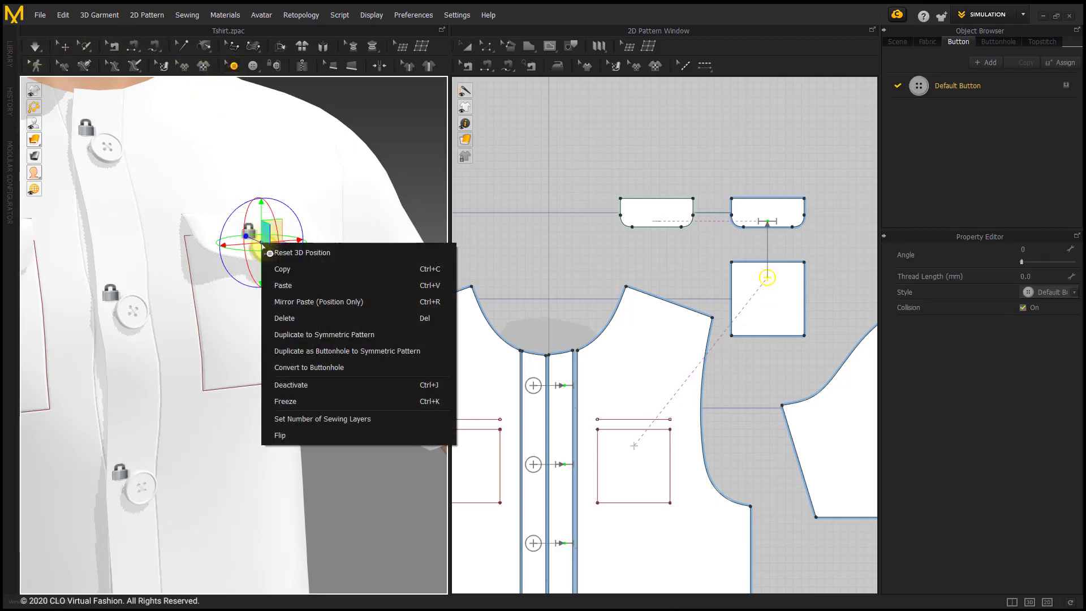
left_click(300, 436)
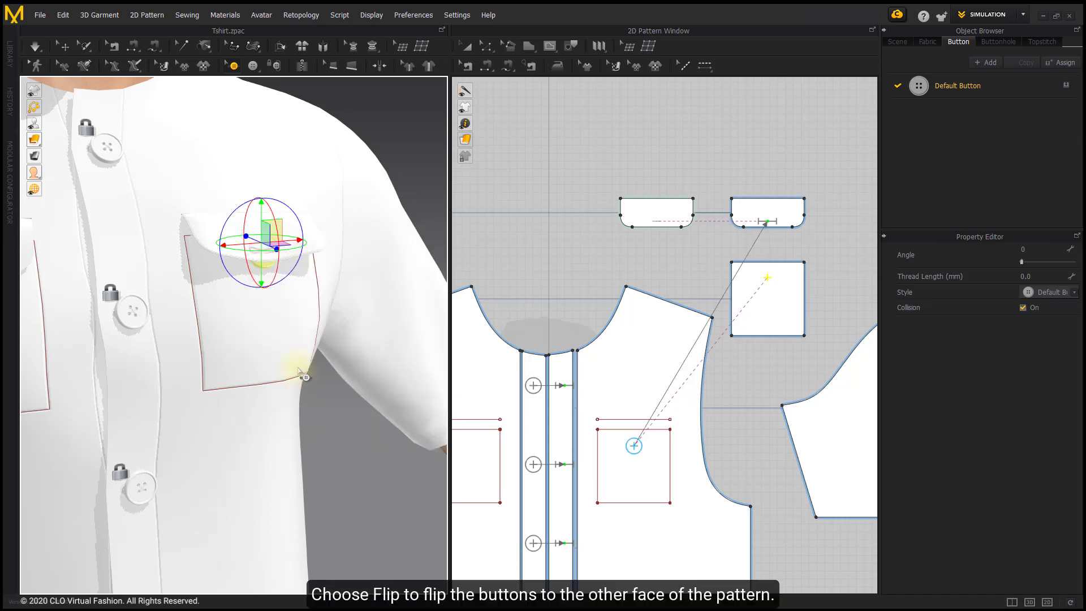
right_click_drag(287, 278, 244, 272)
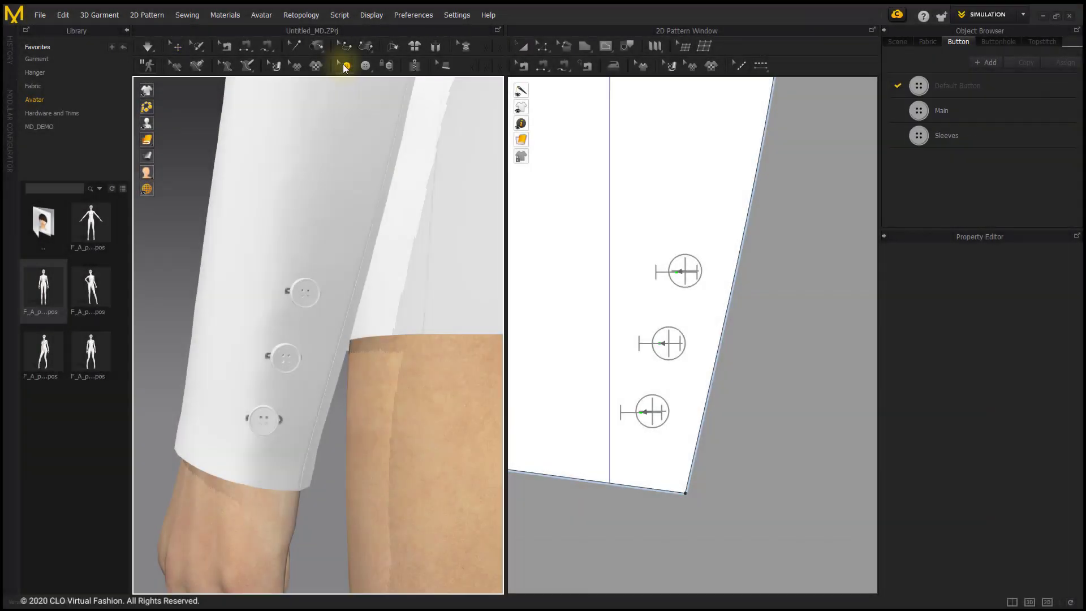
Rotate the top sleeve button to a 154 angle and set its thread length to 10 mm.
left_click(345, 66)
left_click(303, 291)
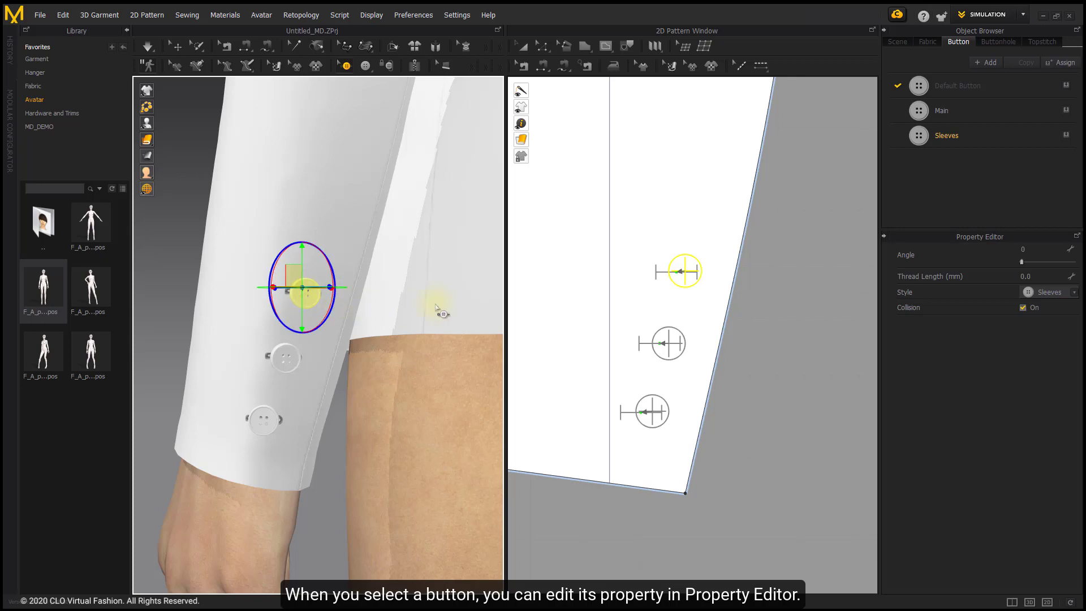
left_click_drag(1021, 262, 1043, 273)
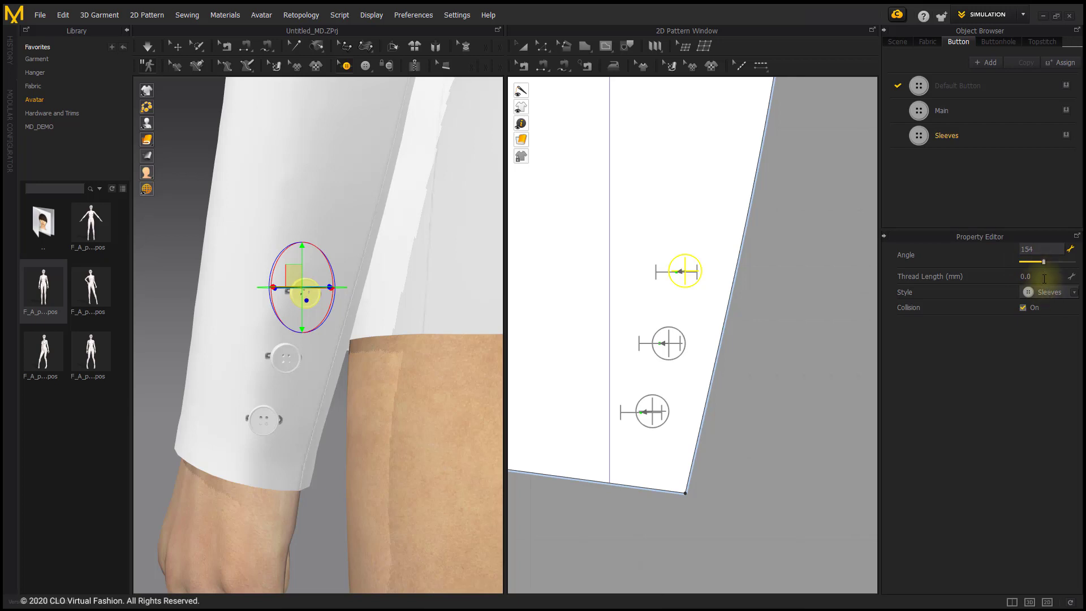
left_click(1044, 277)
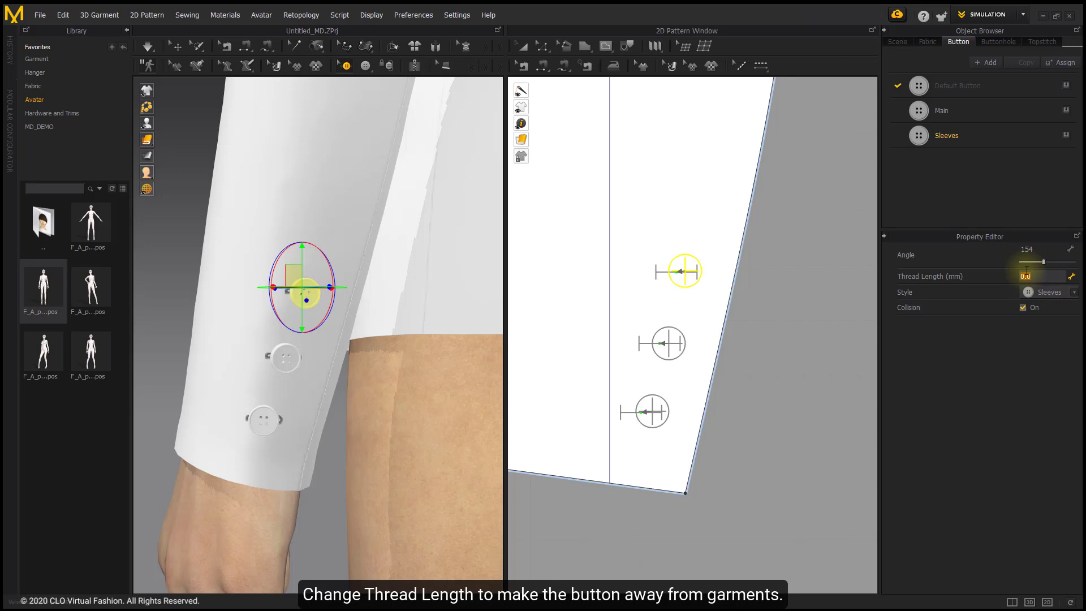
type("10")
key("Return")
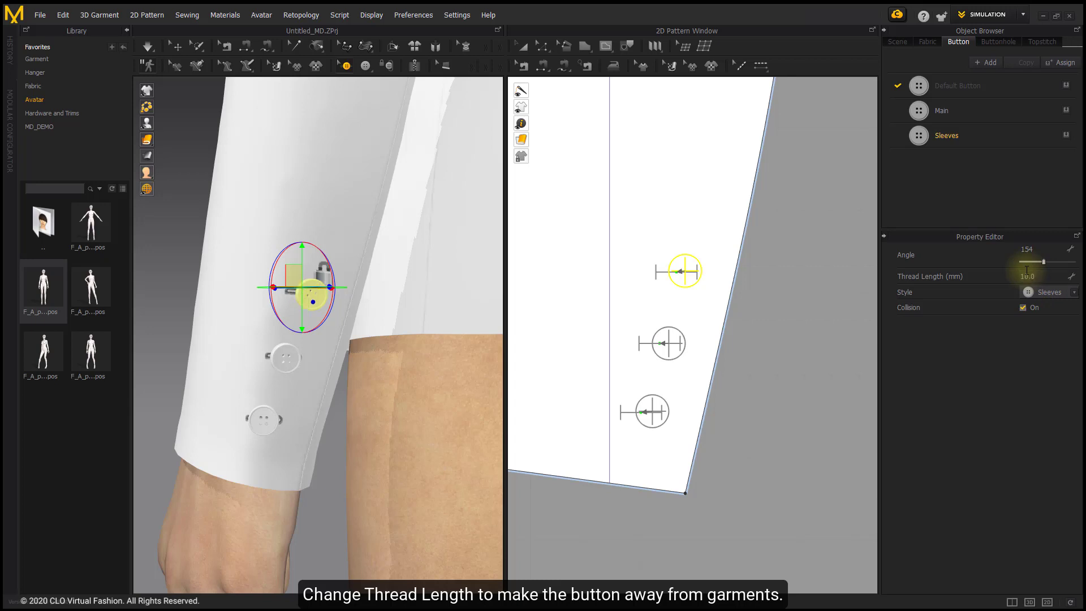
Keep the top sleeve button on the Sleeves style with collision left on.
right_click_drag(374, 297, 329, 320)
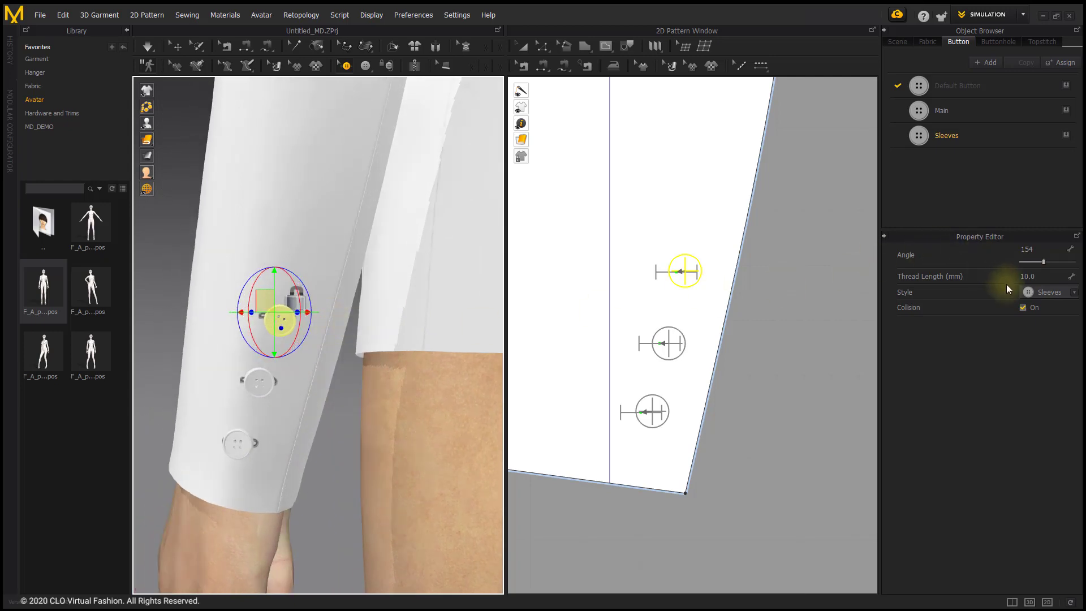
left_click(1051, 291)
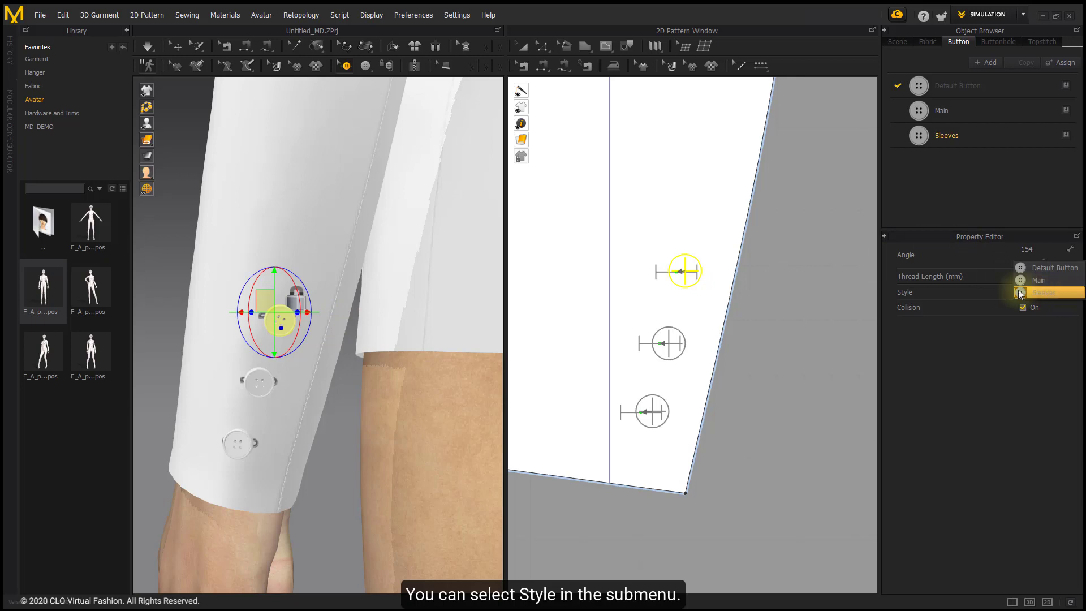
left_click(987, 290)
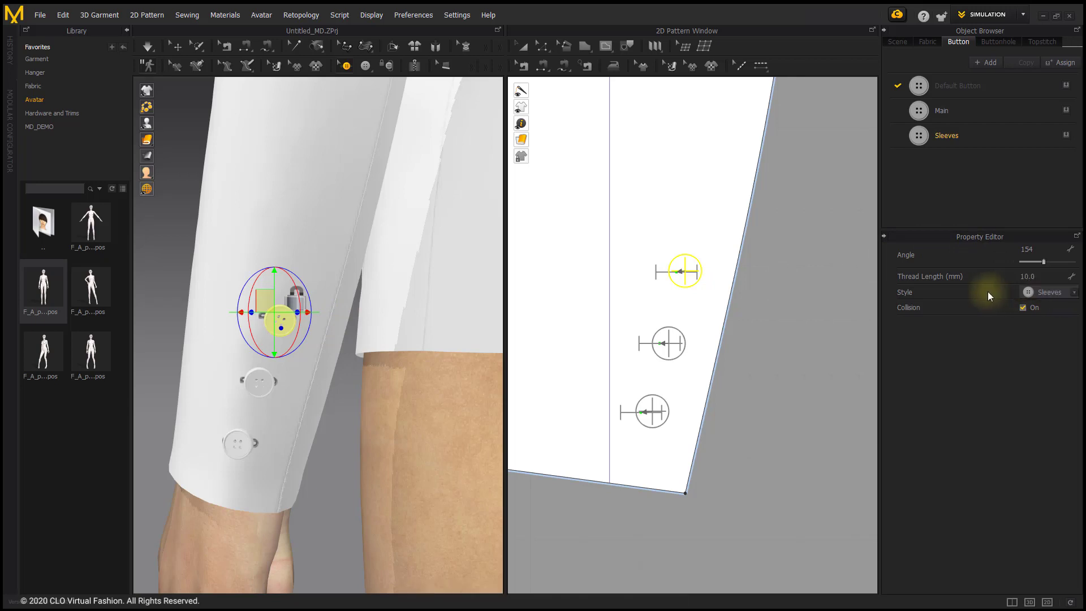
left_click(1023, 308)
Set the top sleeve buttonhole to angle 130 and bind position 58, then select all buttons.
left_click(614, 287)
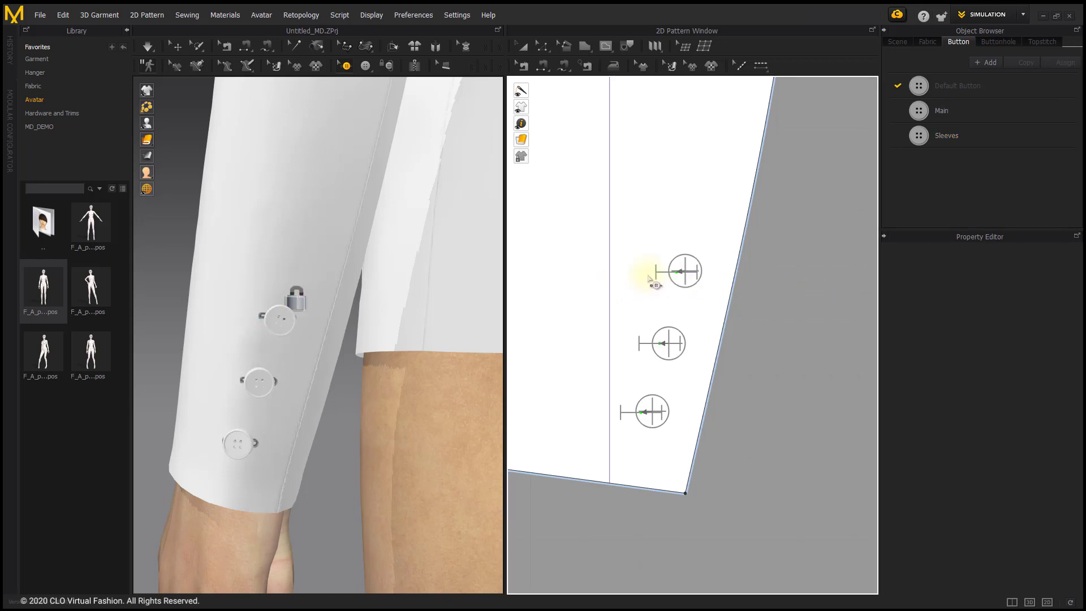
left_click(656, 273)
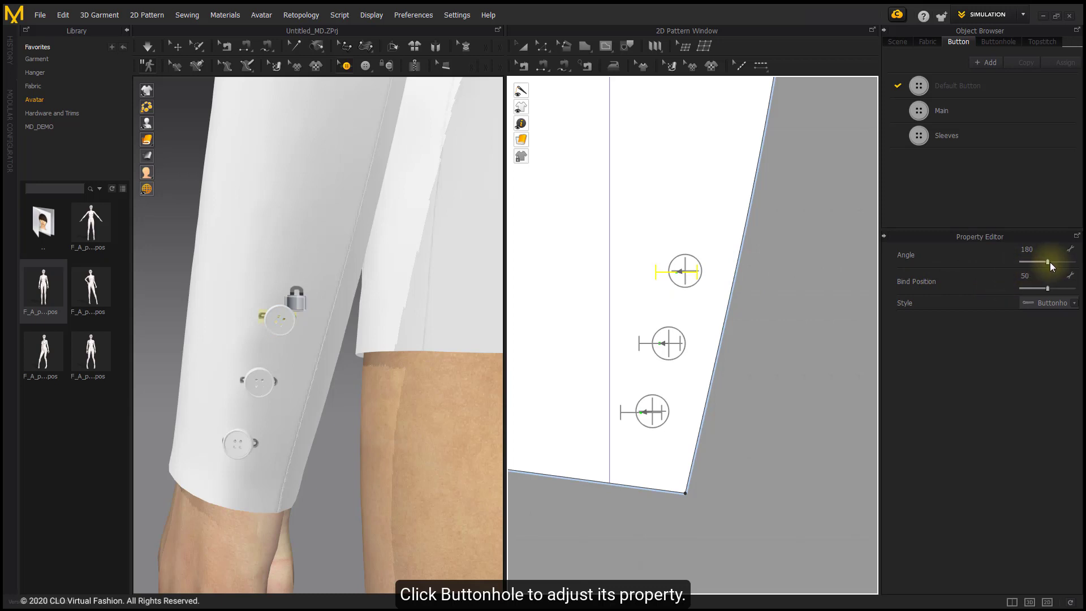
left_click_drag(1048, 263, 1039, 263)
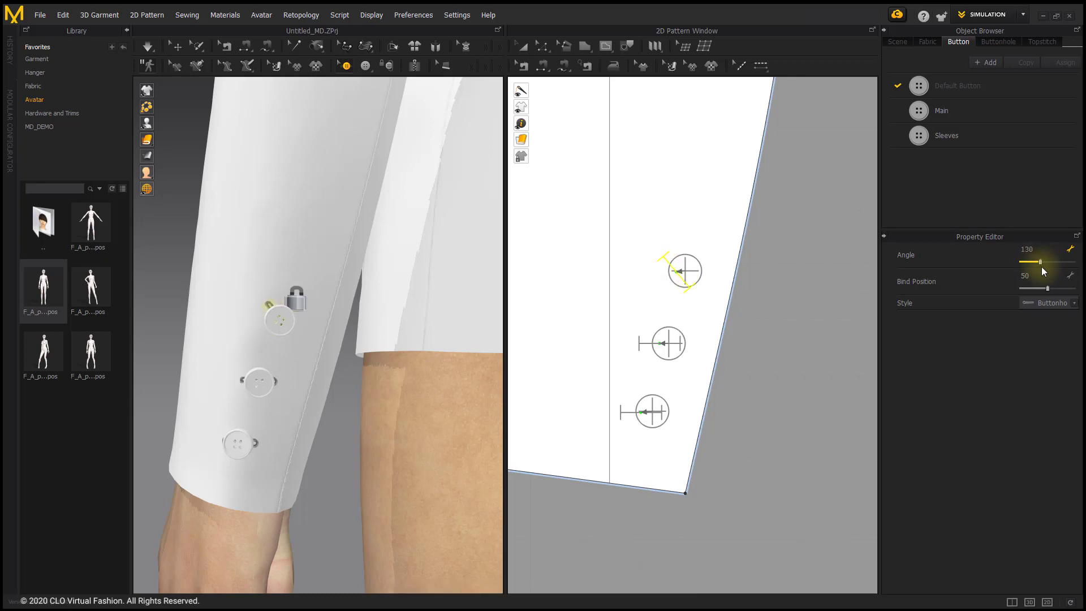
mouse_move(1048, 290)
left_mouse_down()
mouse_move(1037, 290)
mouse_move(1057, 290)
mouse_move(1035, 294)
mouse_move(1054, 302)
left_mouse_up()
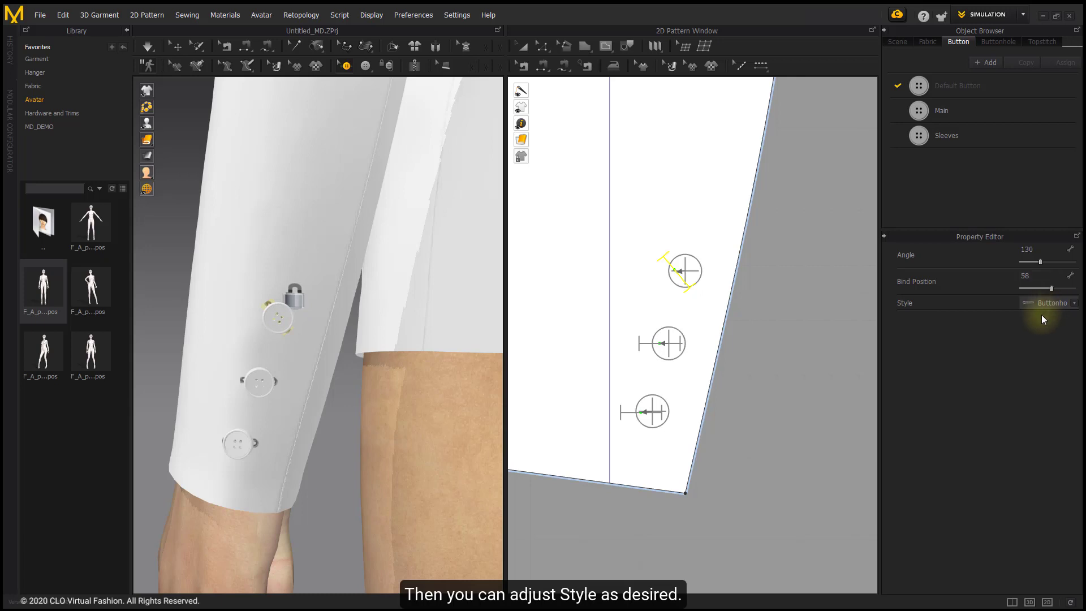
key("ctrl+a")
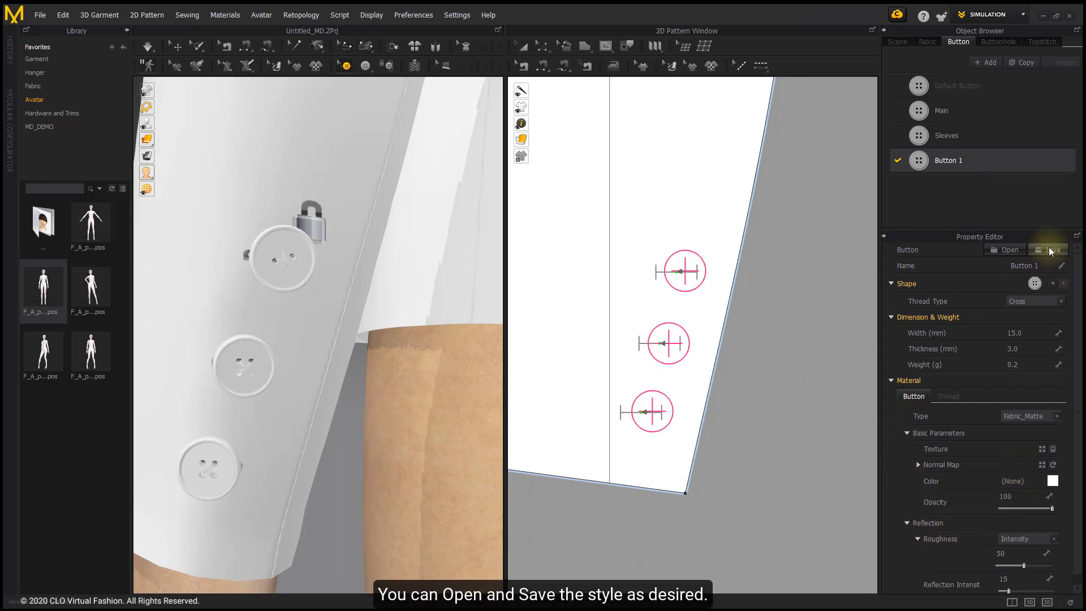
double_click(1020, 266)
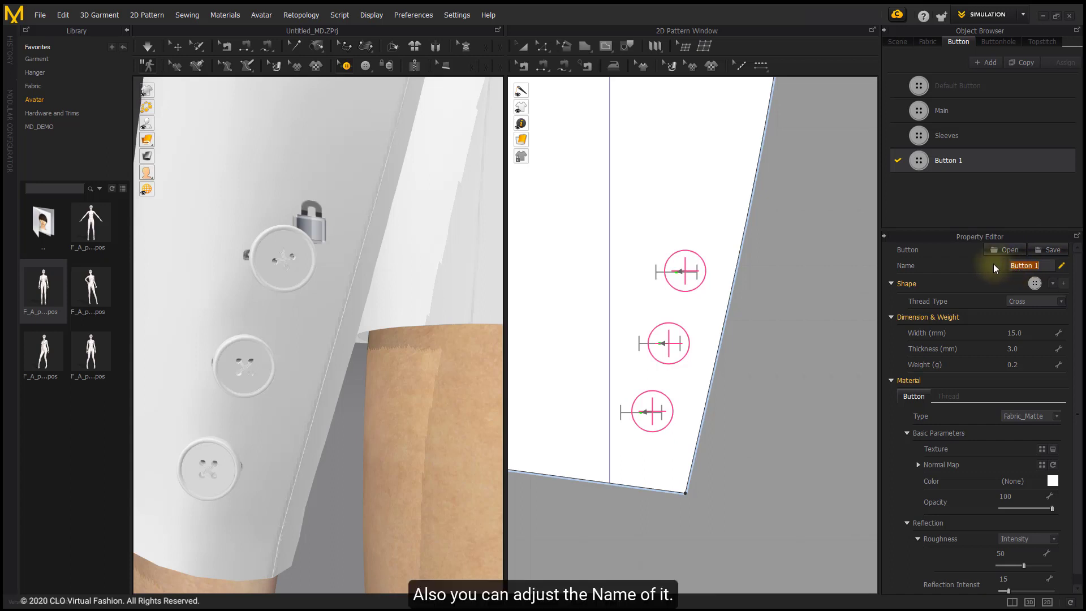
left_click(994, 268)
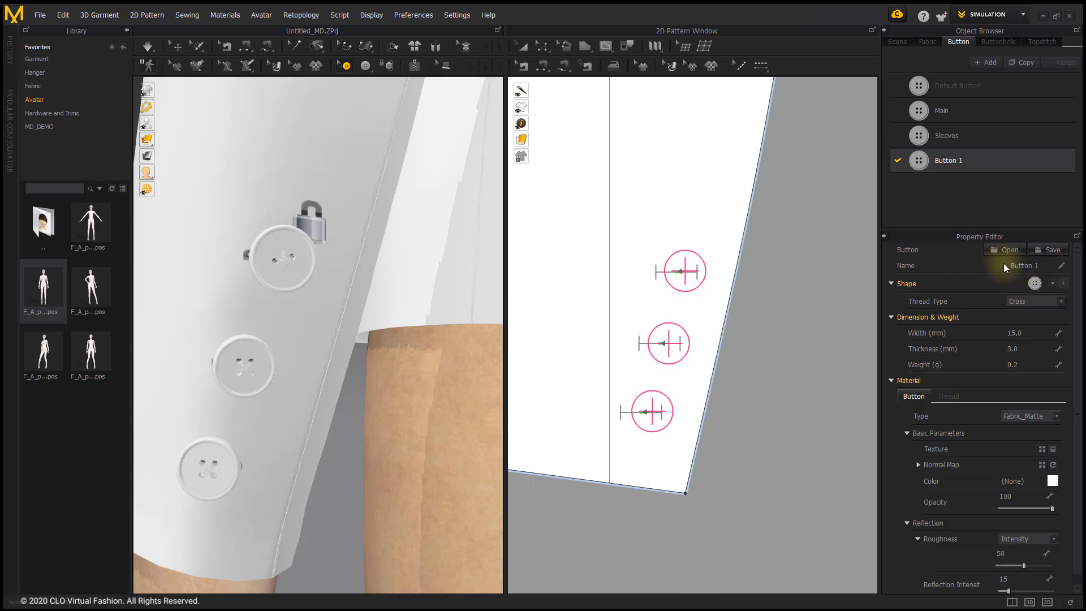
left_click(1053, 284)
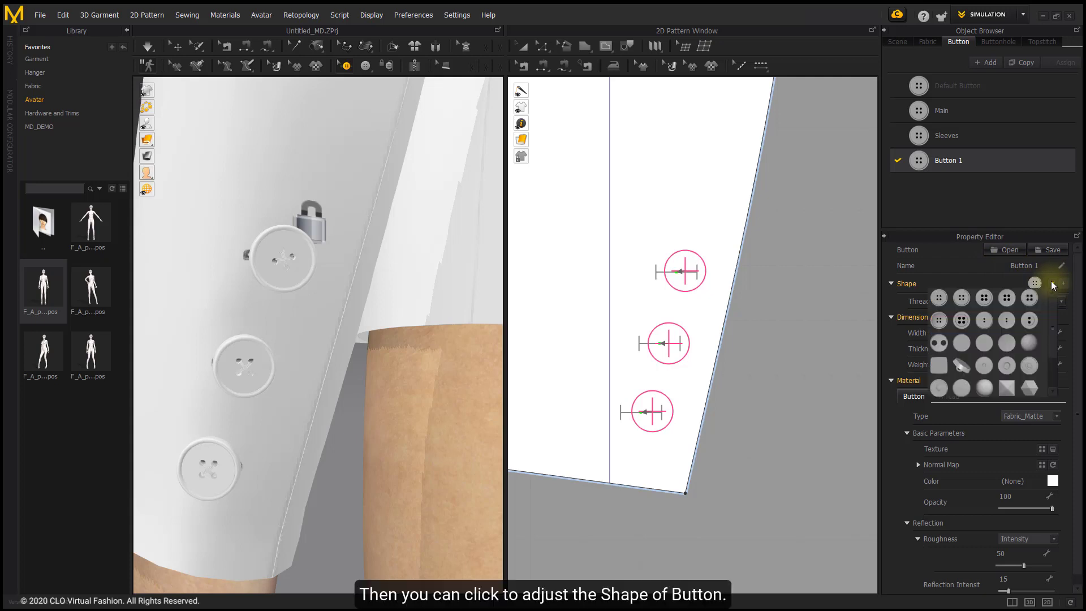
left_click(964, 278)
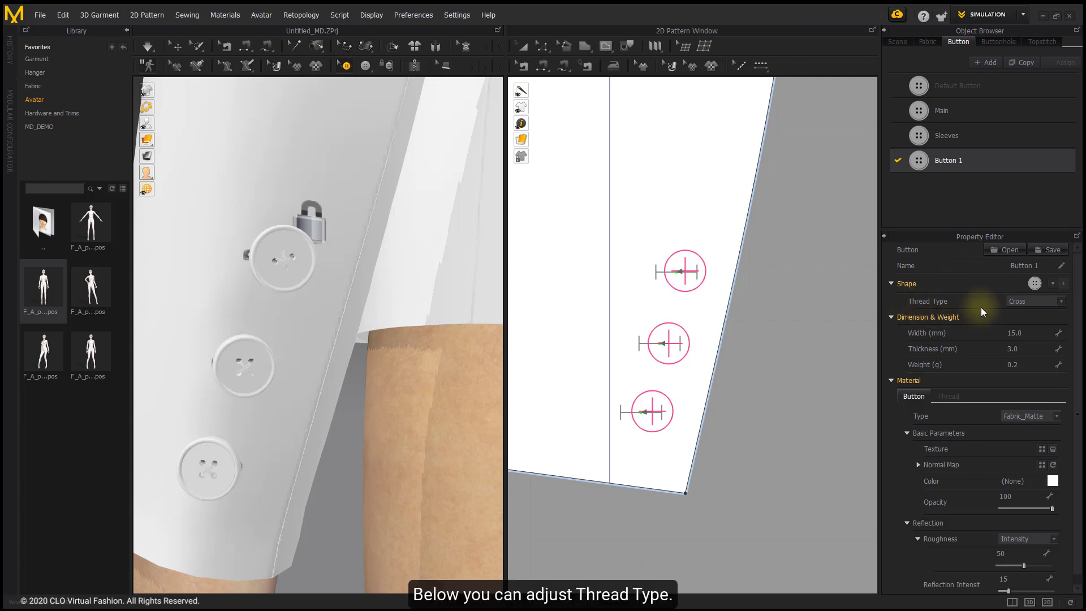
left_click(1018, 303)
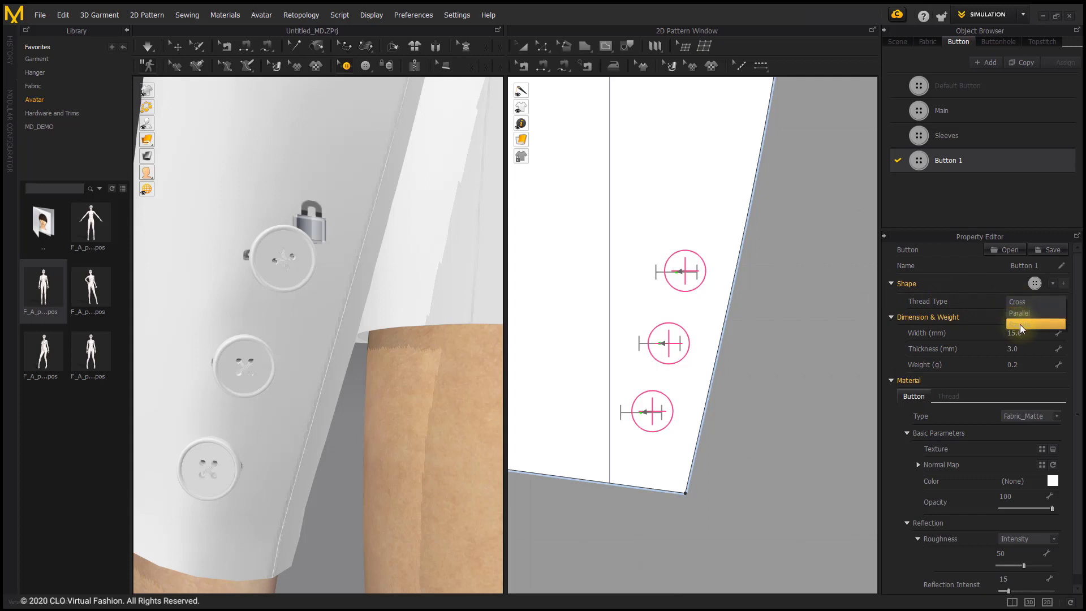
left_click(1025, 314)
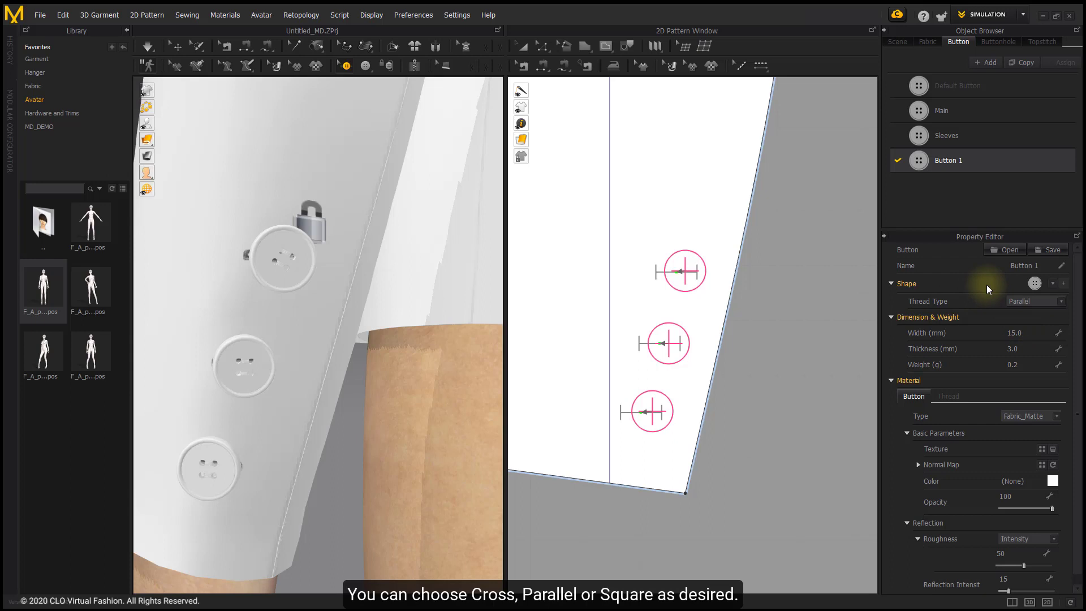
left_click(1021, 301)
left_click(1016, 291)
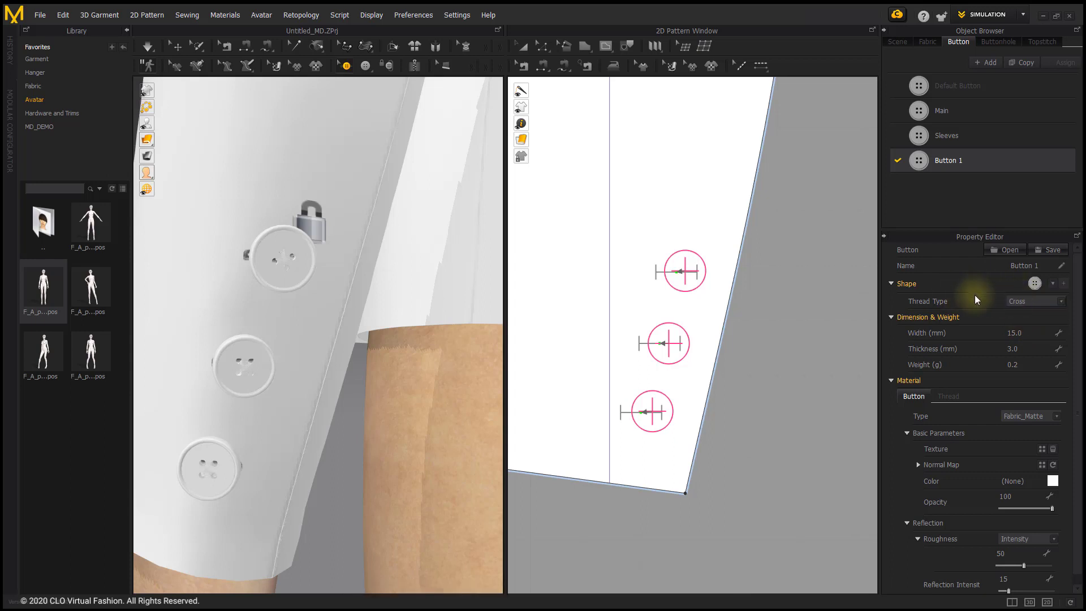
Set the Button 1 width to 10 mm, leaving thickness and weight unchanged.
left_click(1035, 329)
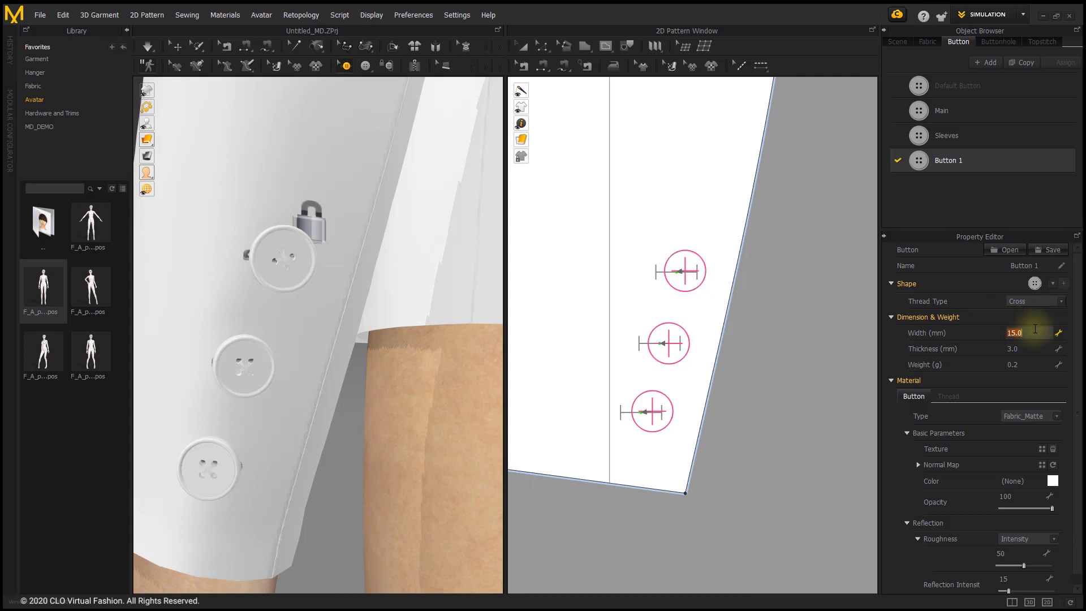
type("1")
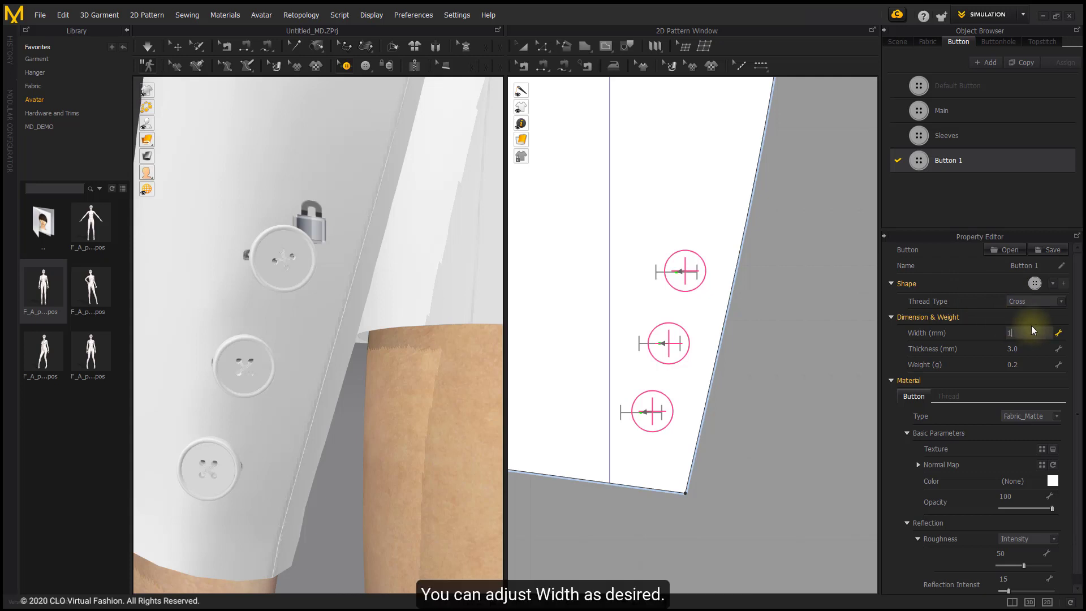
type("0")
key("Return")
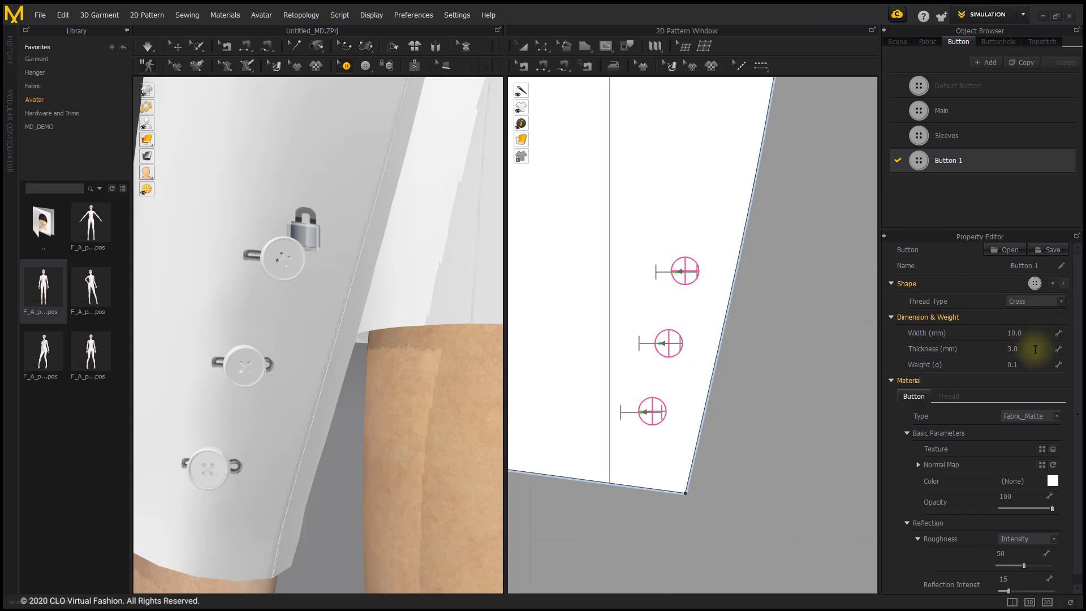
left_click(1034, 349)
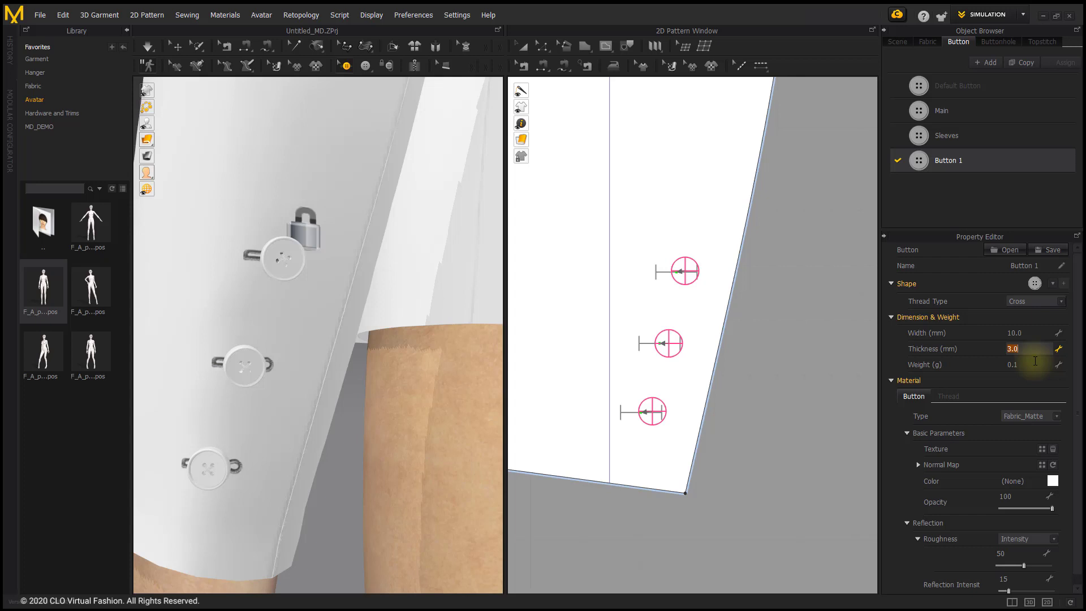
left_click(1034, 362)
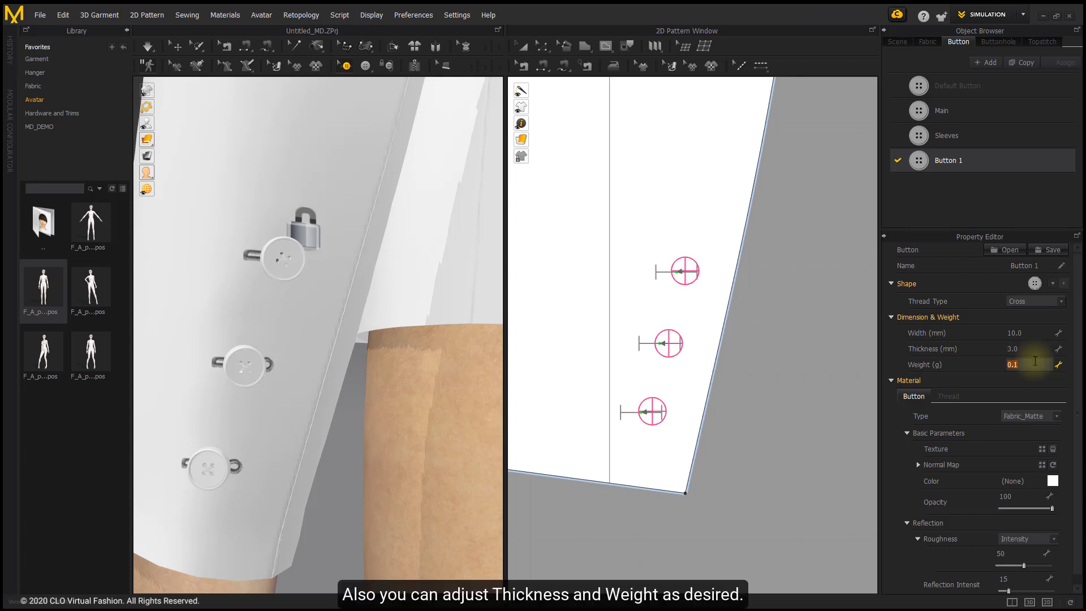
left_click(989, 369)
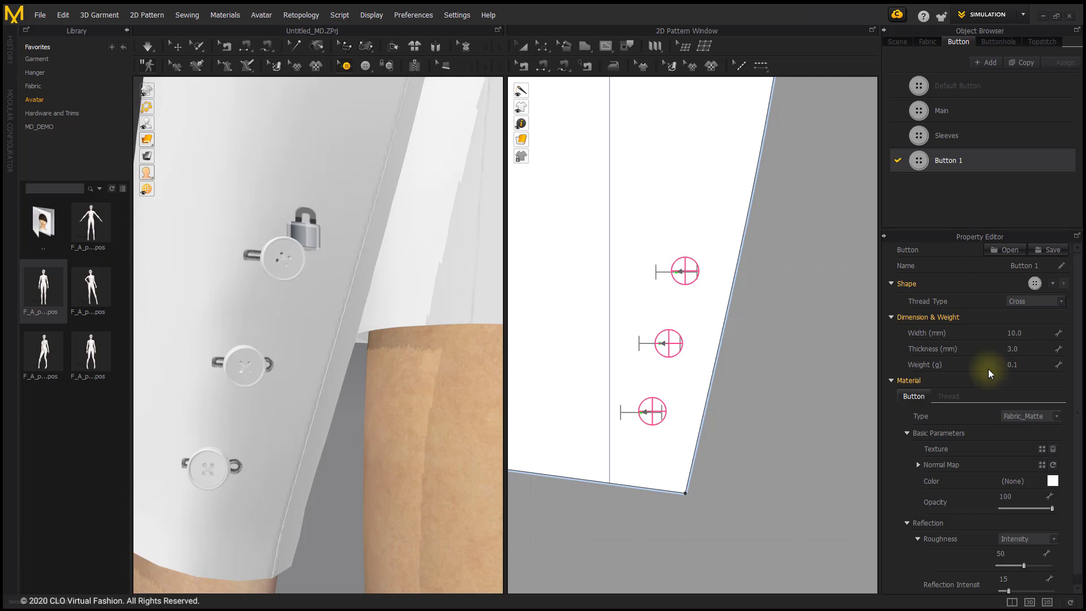
Review the Thread material settings, then return to the Button material.
scroll(990, 369, "down", 1)
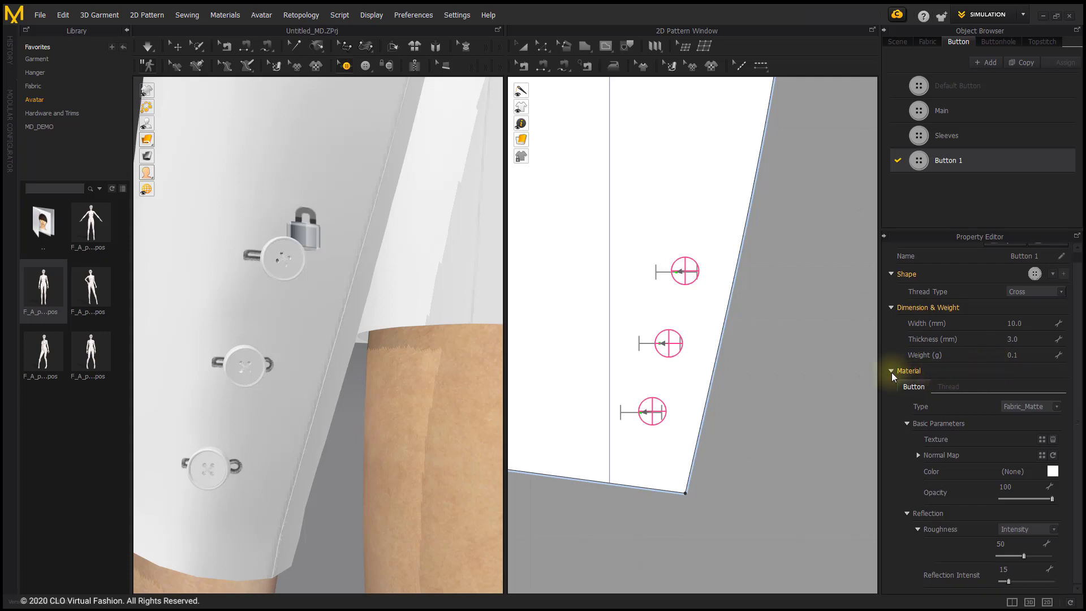
left_click(948, 386)
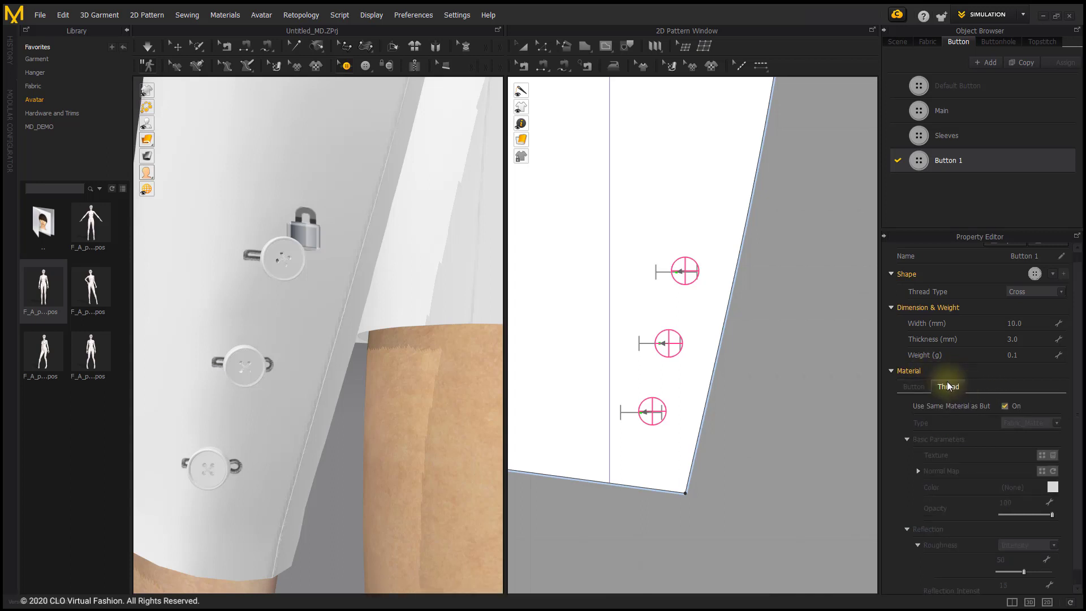
left_click(919, 387)
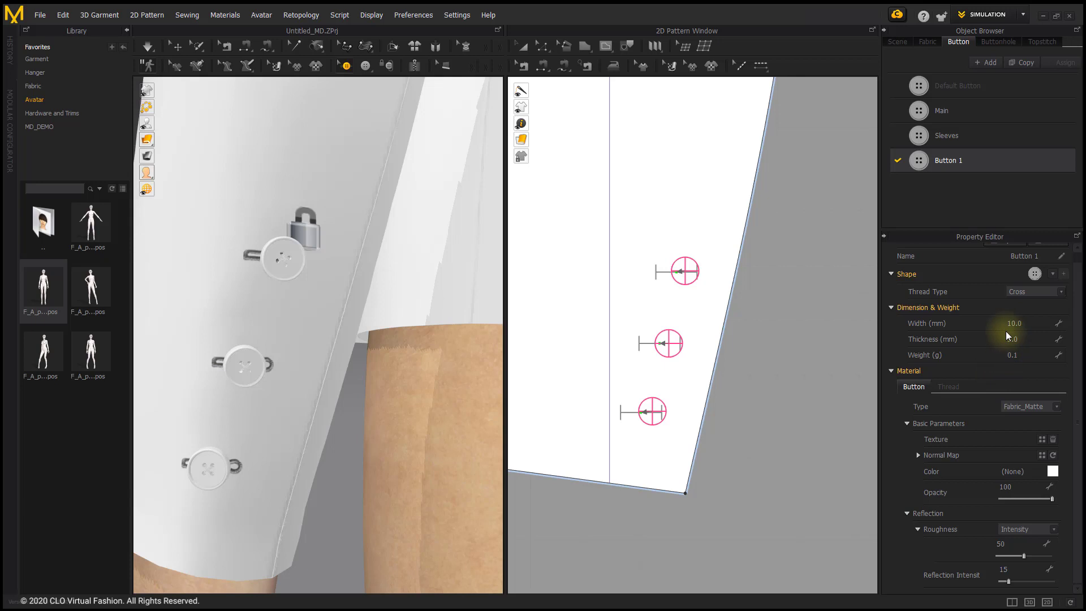
Select the Buttonhole 1 style and change its shape to keyhole.
left_click(994, 44)
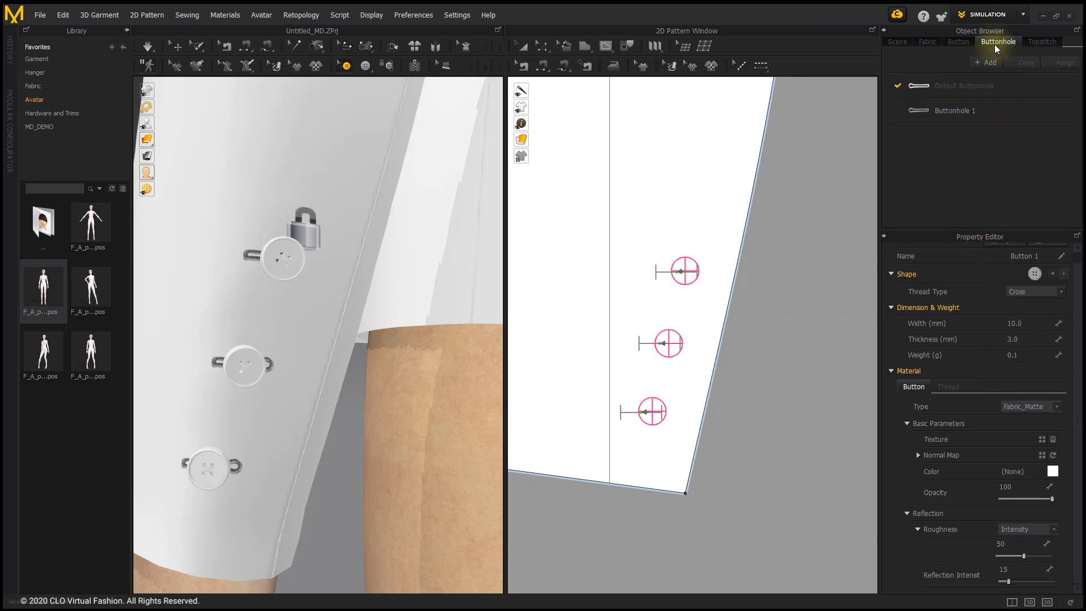
left_click(925, 84)
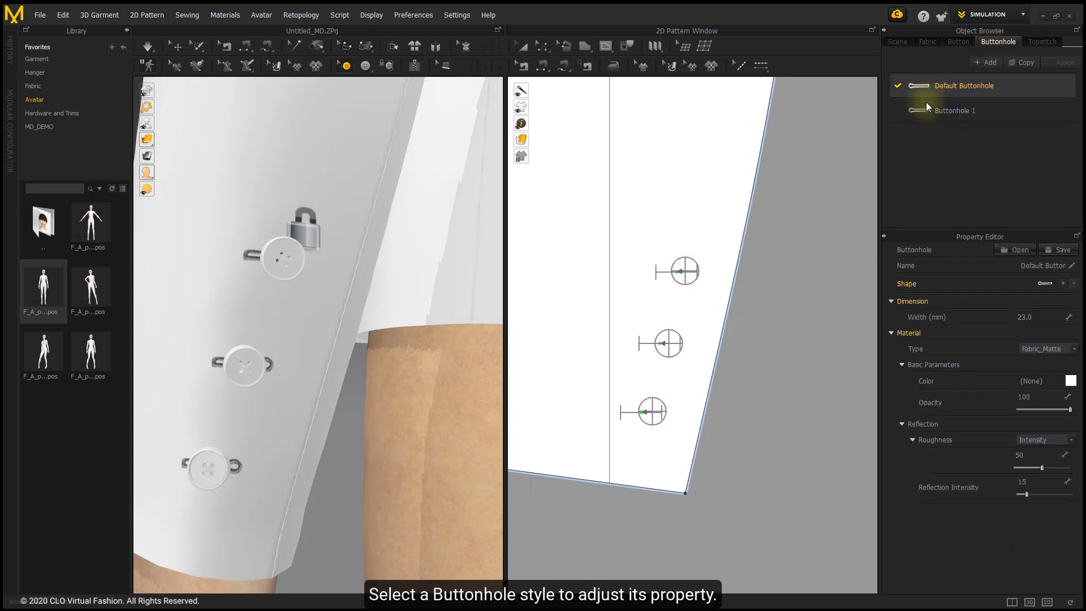
left_click(925, 110)
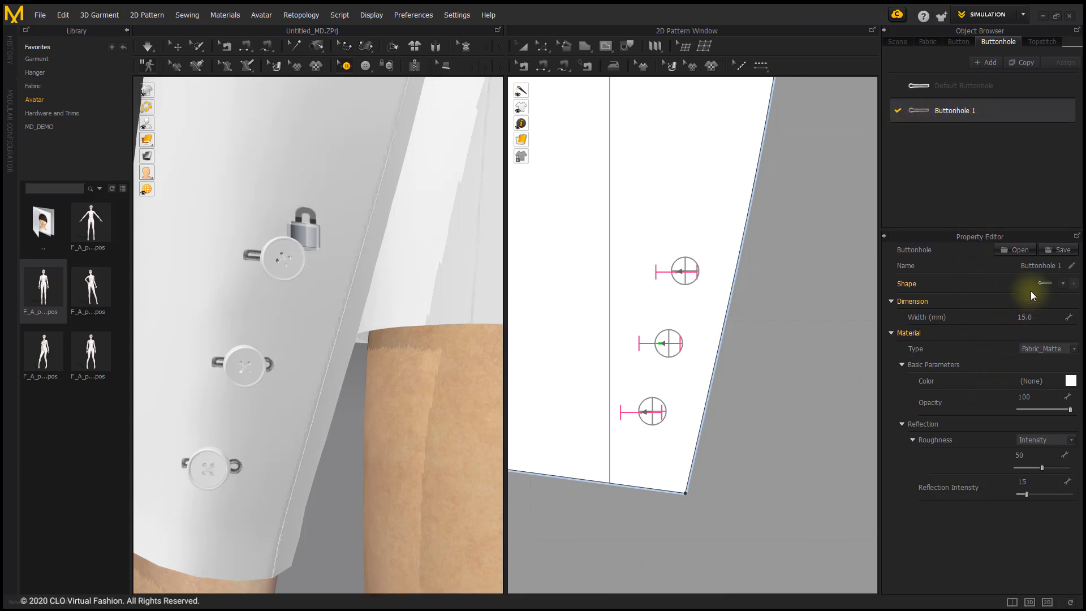
left_click(1063, 284)
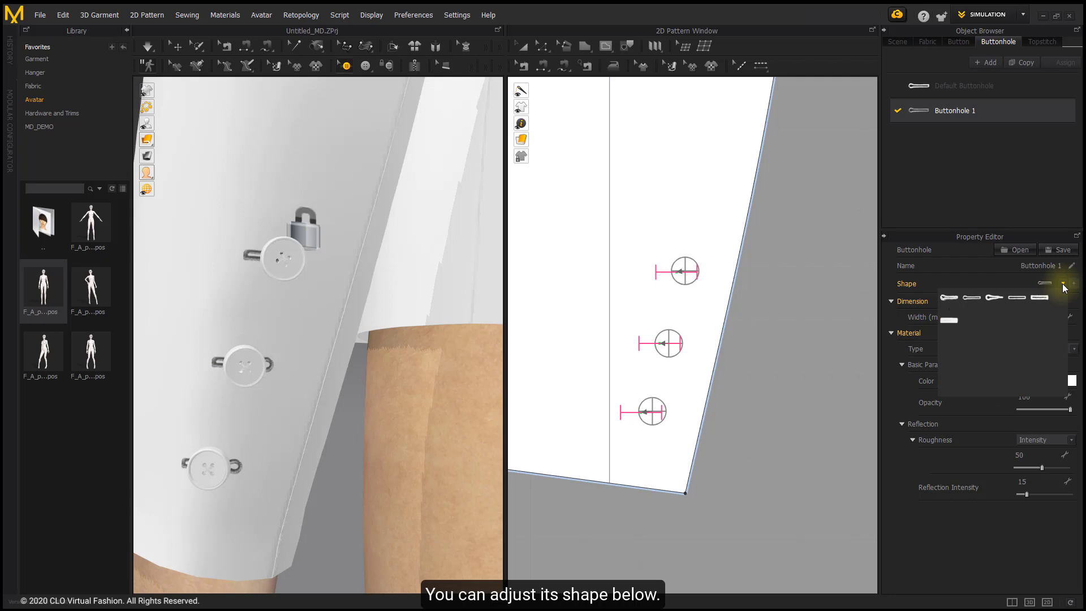
left_click(1015, 297)
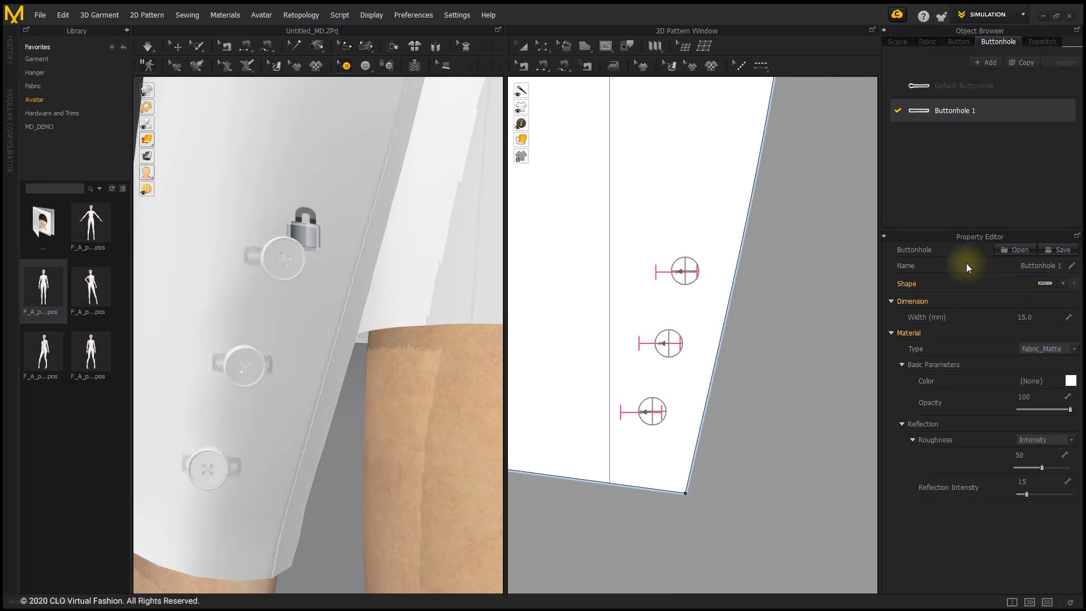
left_click(1063, 283)
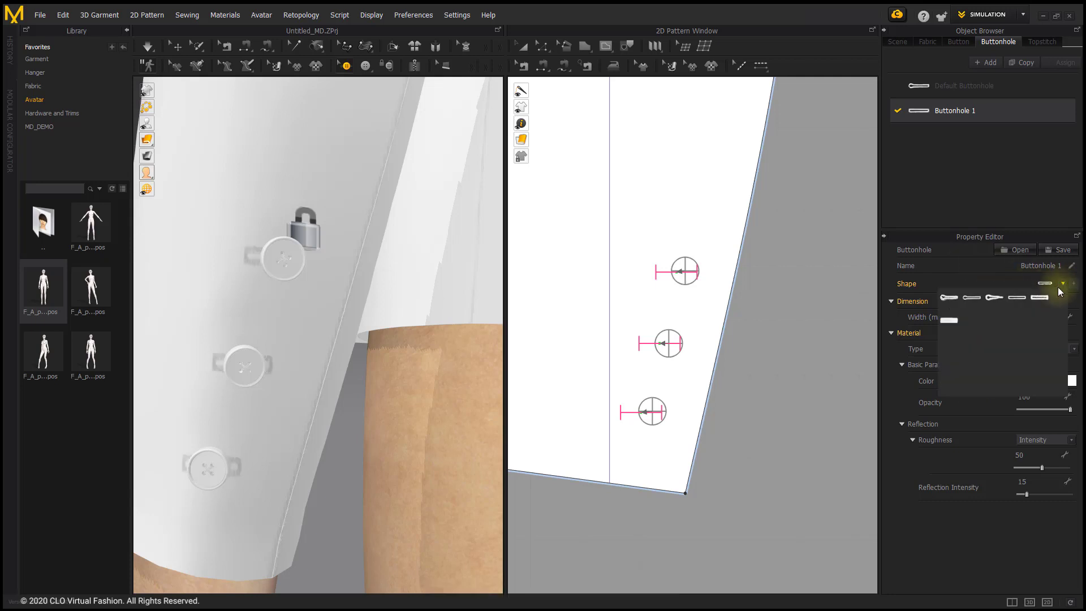
left_click(948, 297)
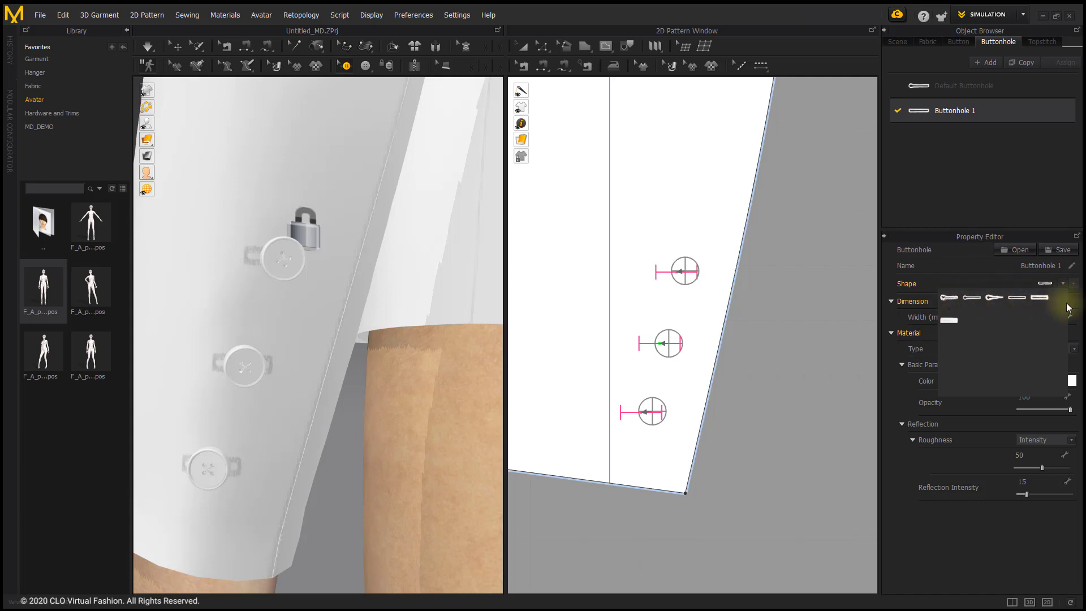